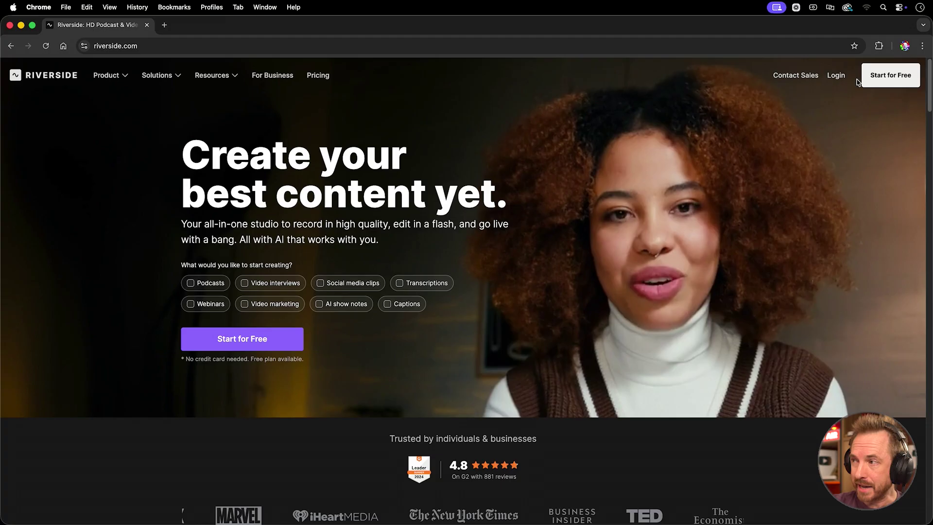
Step: From the Riverside dashboard, start a new recording session and indicate headphones are in use
left_click(846, 77)
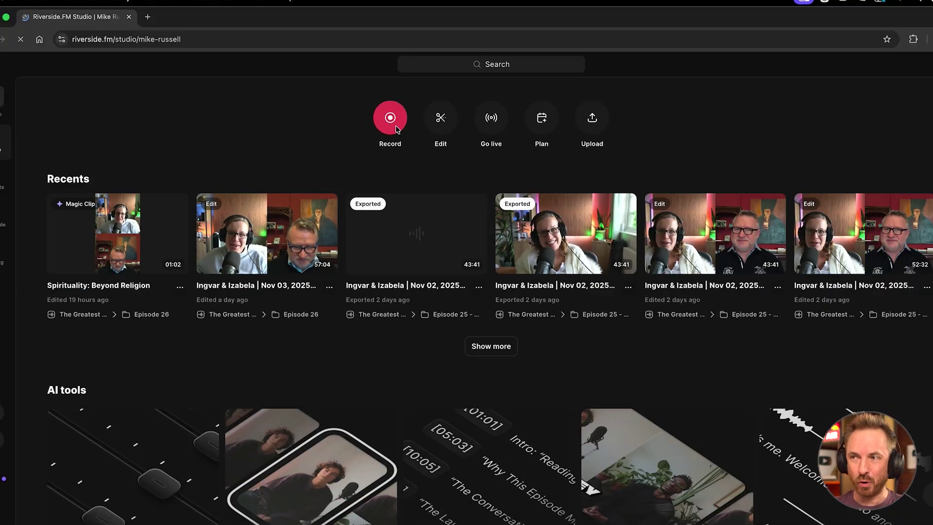
left_click(395, 121)
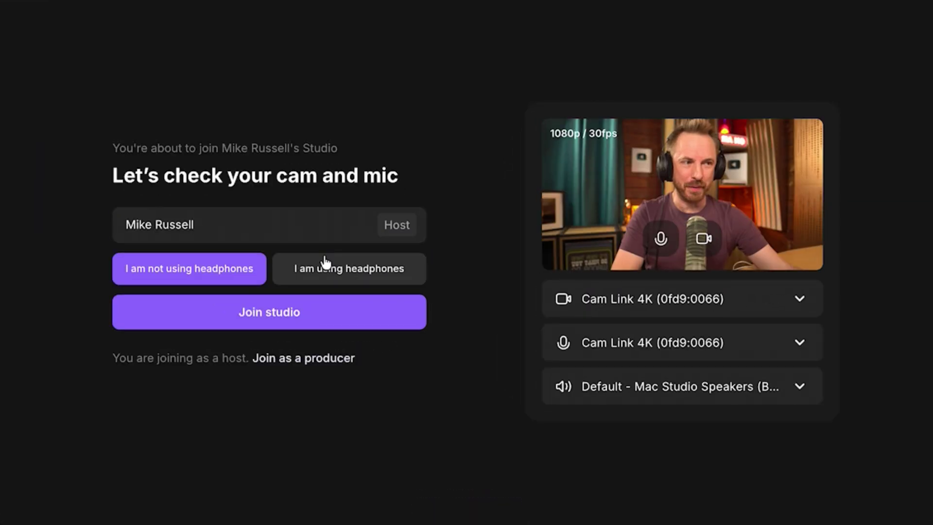
left_click(377, 290)
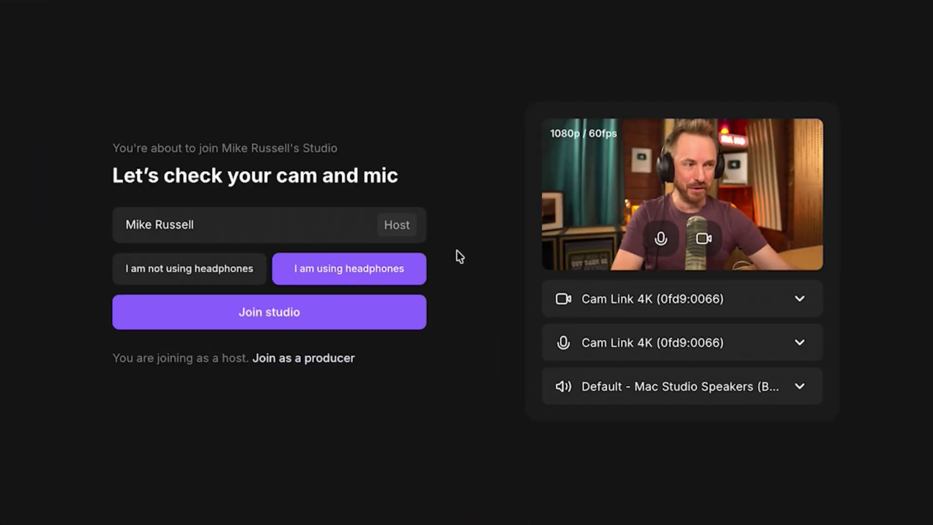
Step: Choose RODECaster Video Stereo as both microphone and speaker output, then enter the studio
left_click(629, 340)
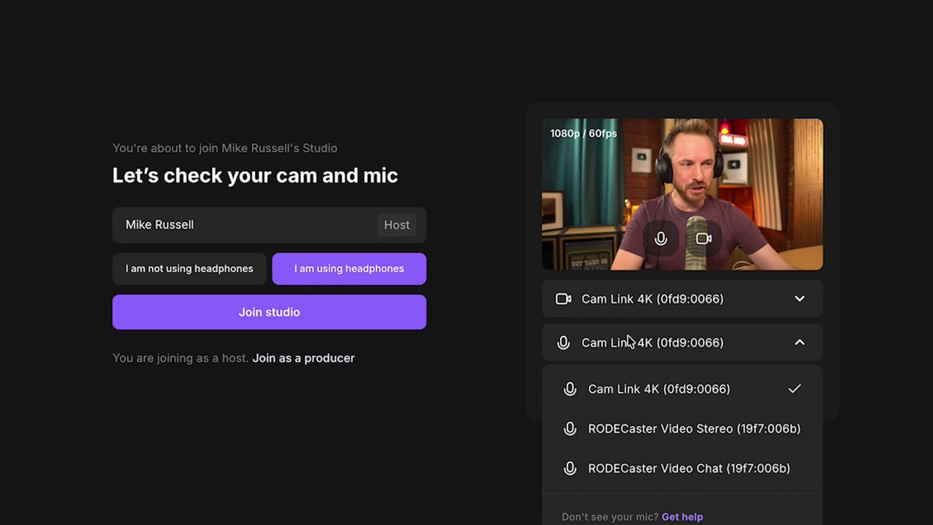
left_click(600, 356)
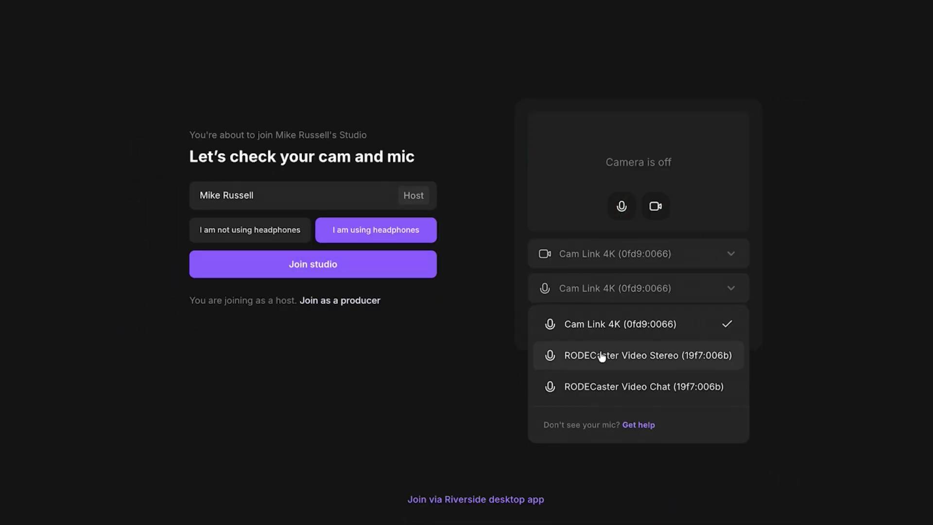
left_click(600, 330)
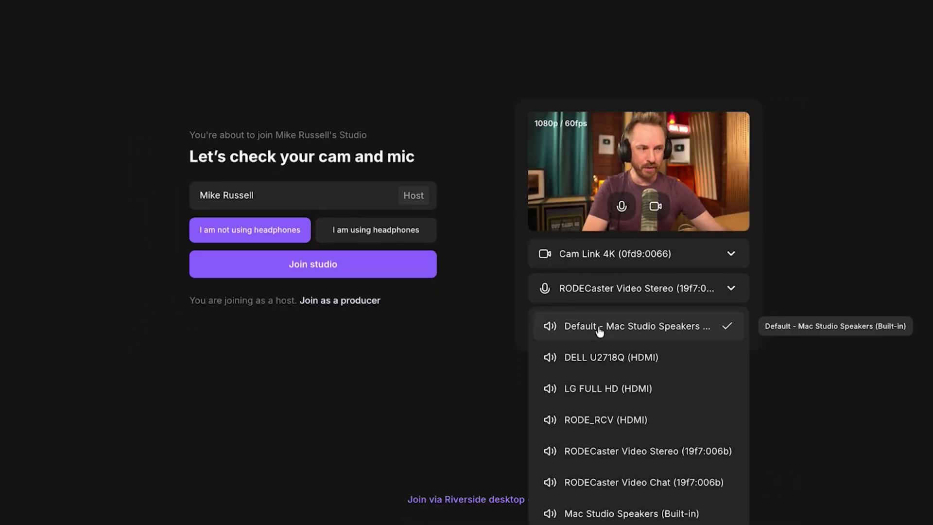
left_click(631, 451)
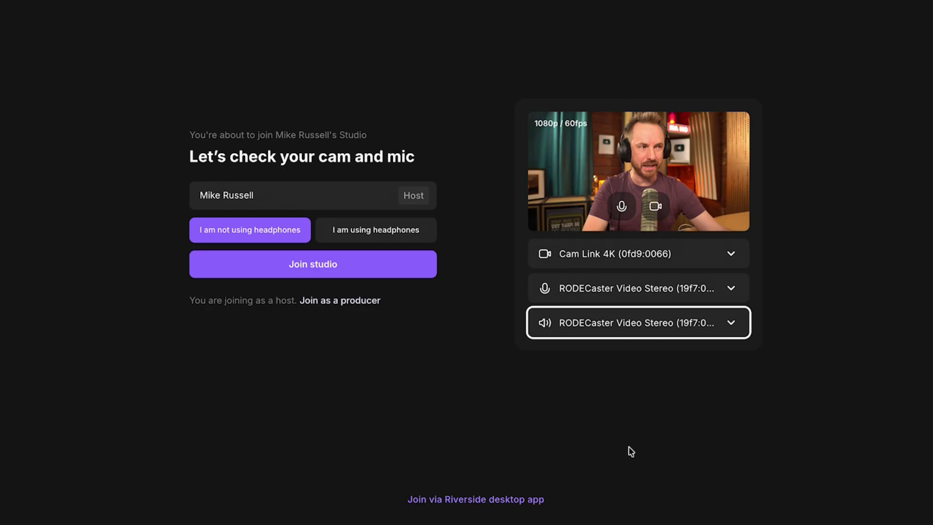
left_click(390, 270)
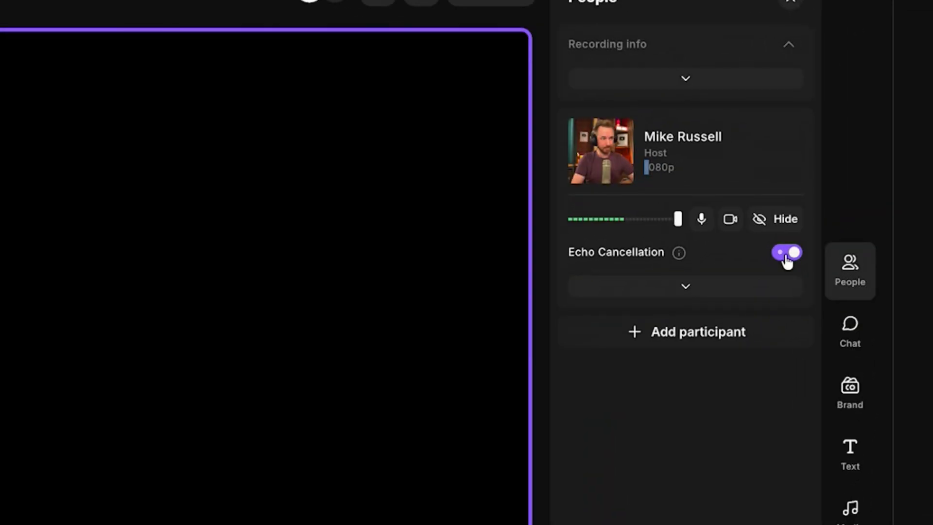
Step: Disable echo cancellation, expand the participant's 1080p device details, and highlight the 2160p 4K max recording quality
left_click(876, 218)
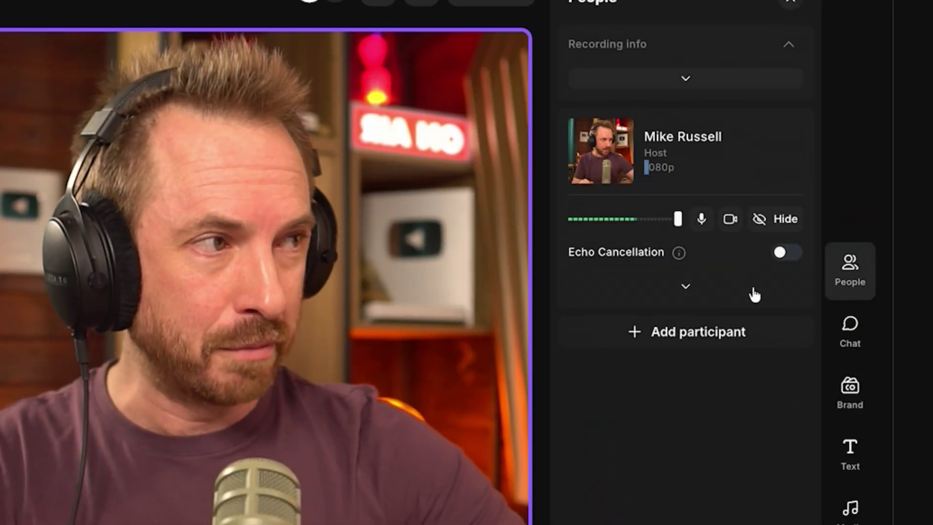
left_click(754, 293)
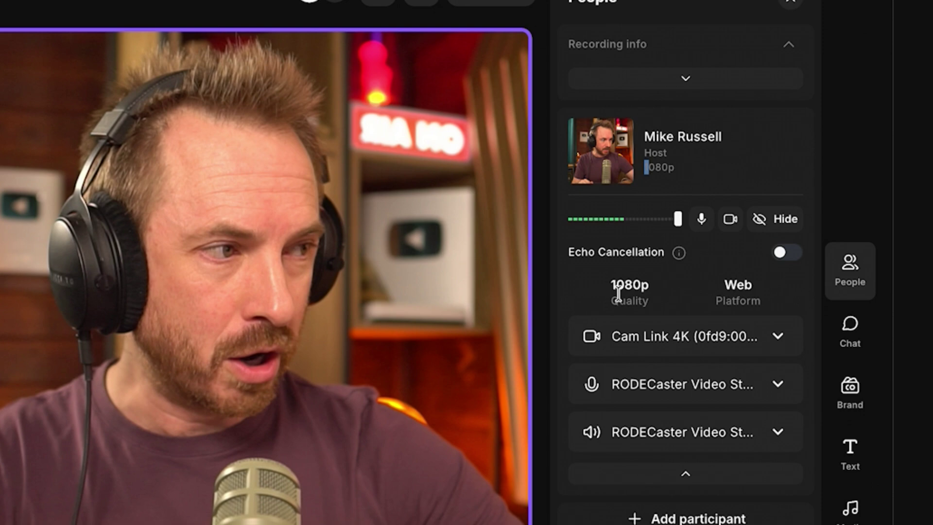
left_click_drag(647, 286, 672, 290)
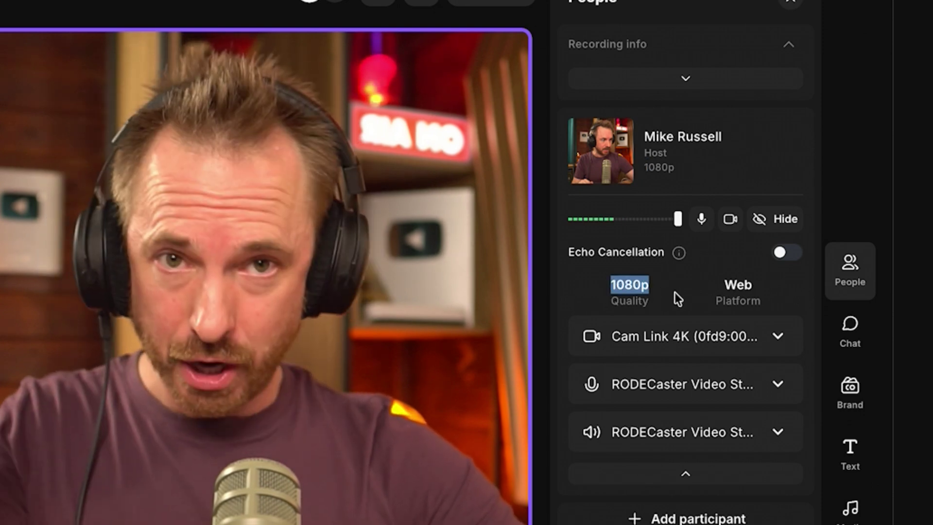
left_click(713, 289)
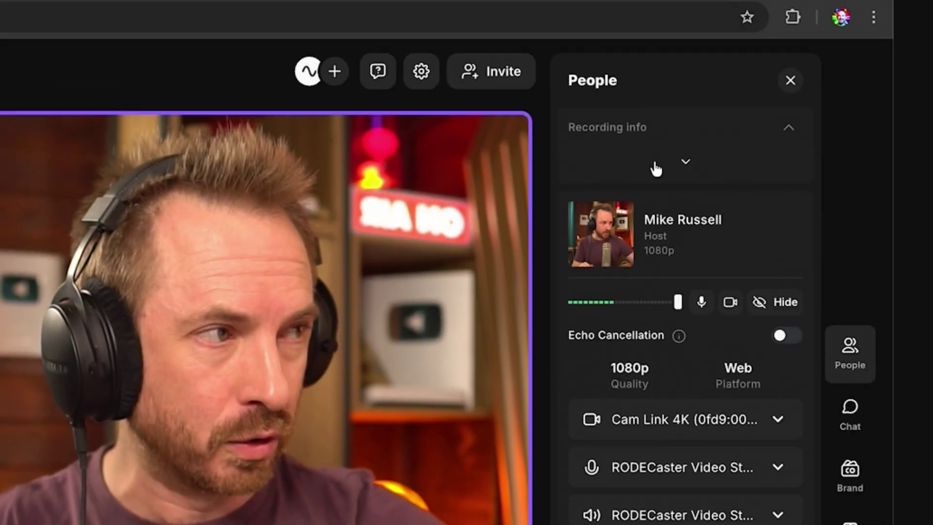
left_click(653, 78)
left_click_drag(593, 204, 689, 207)
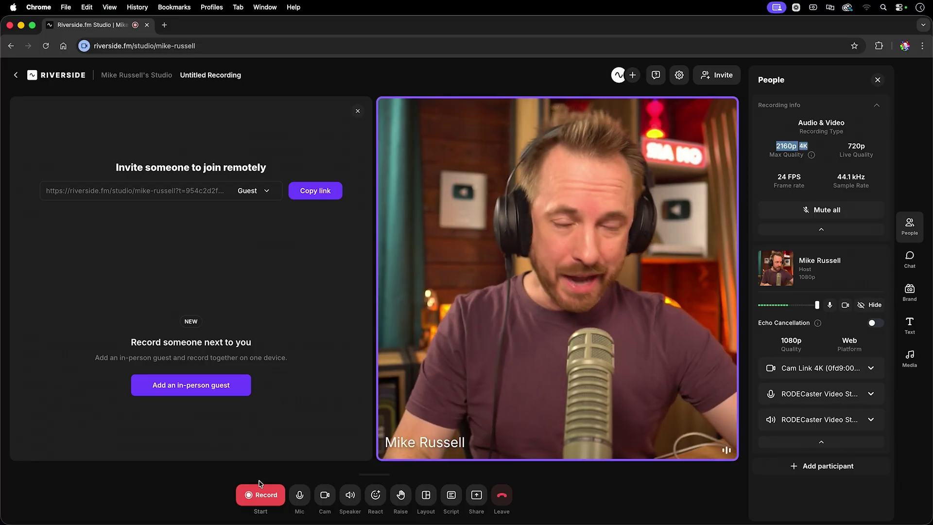
Step: Record a roughly 49-second take, viewing live stream details and marking one clip, then stop
left_click(260, 494)
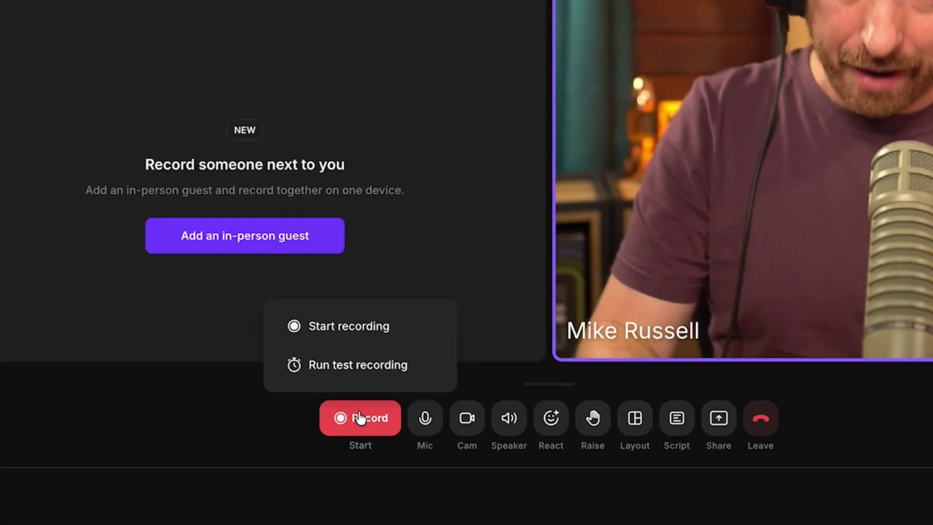
left_click(364, 337)
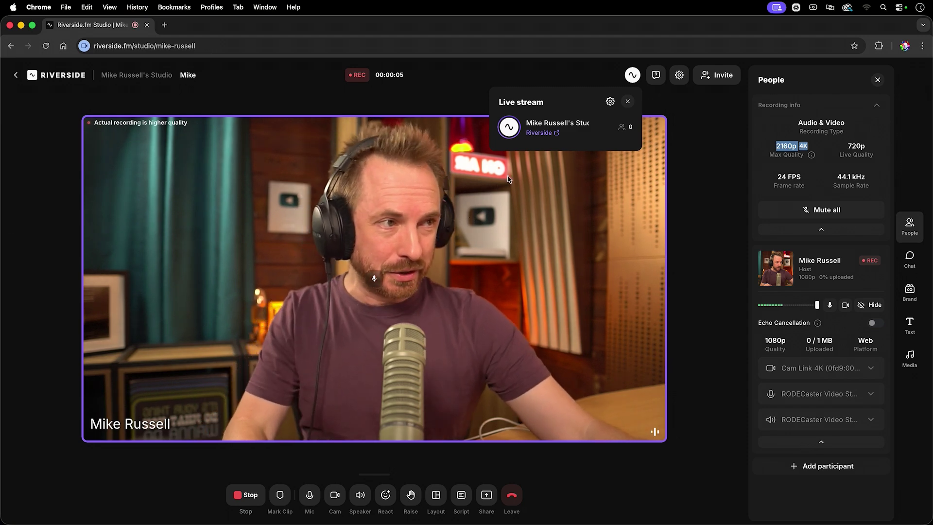
left_click(632, 77)
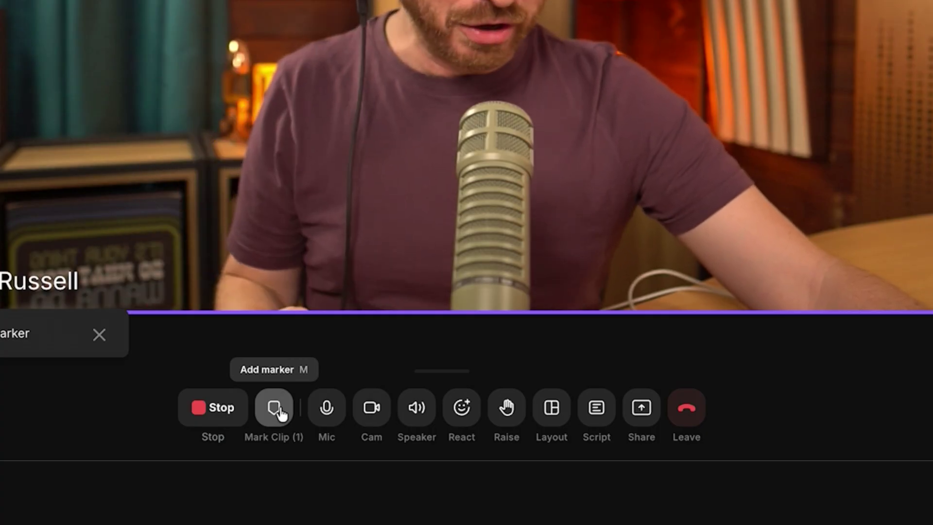
mouse_move(342, 411)
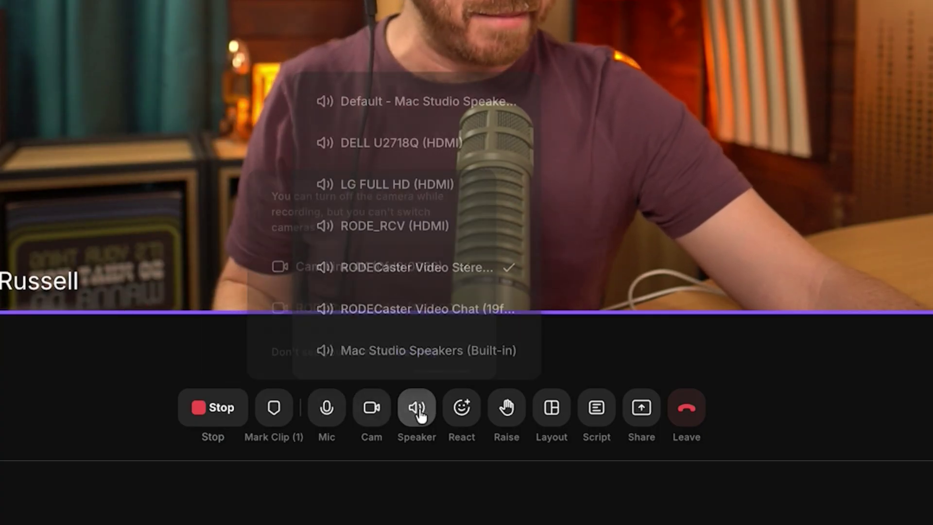
mouse_move(450, 414)
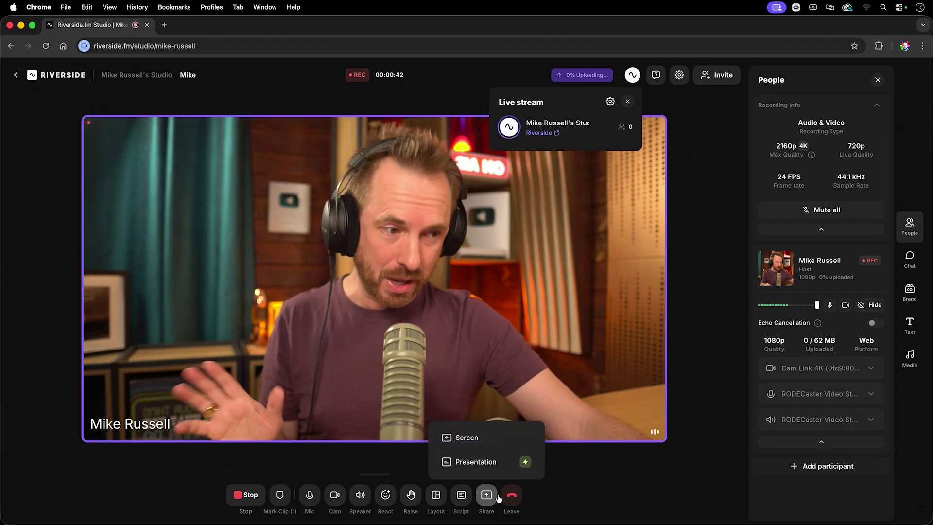
mouse_move(512, 497)
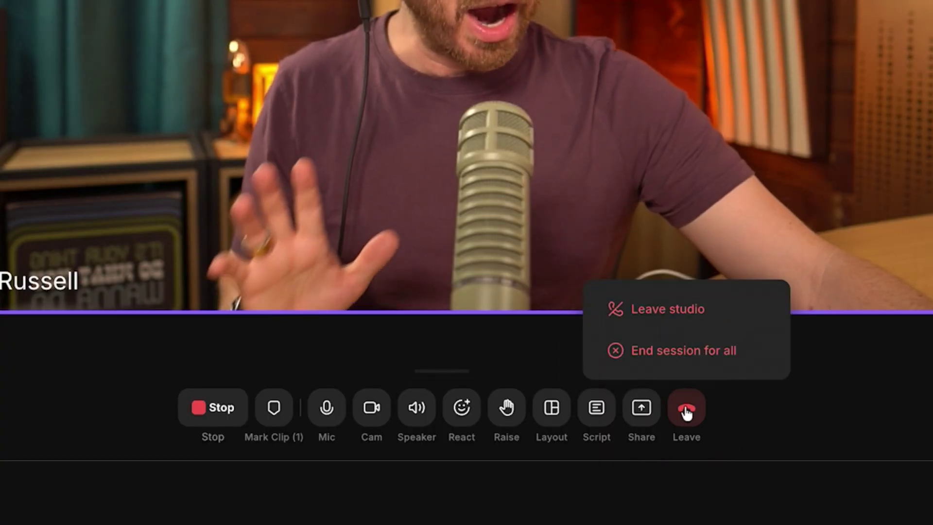
left_click(227, 412)
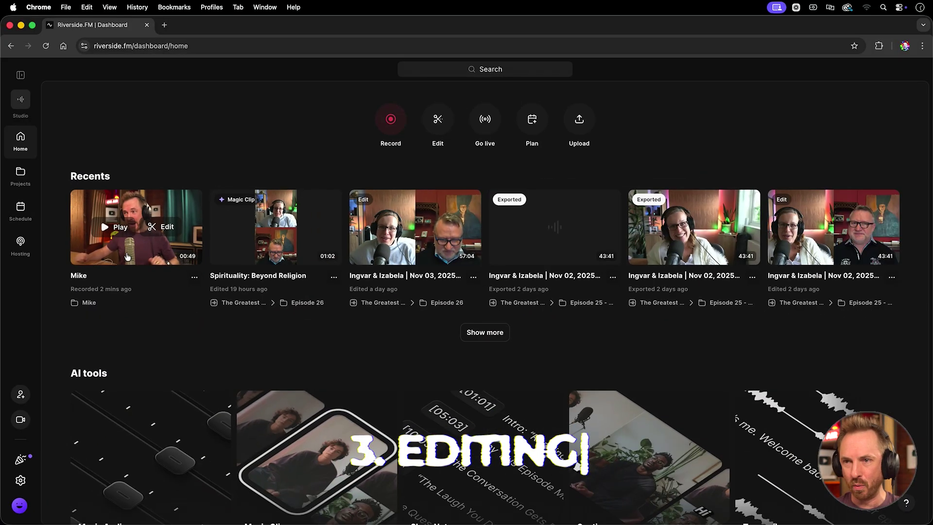
Step: Expand the dashboard's Recents list twice to three rows, reaching the October 13 recording
left_click(480, 332)
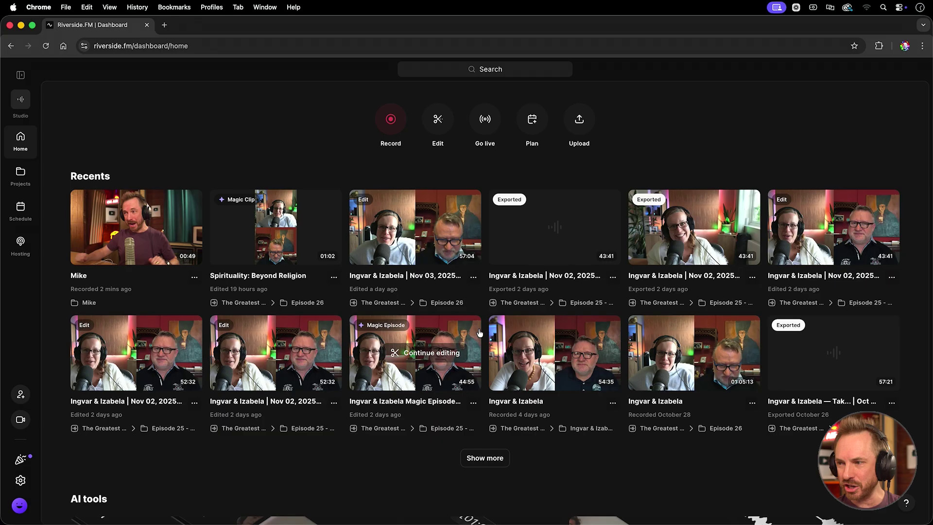
scroll(480, 332, "down", 4)
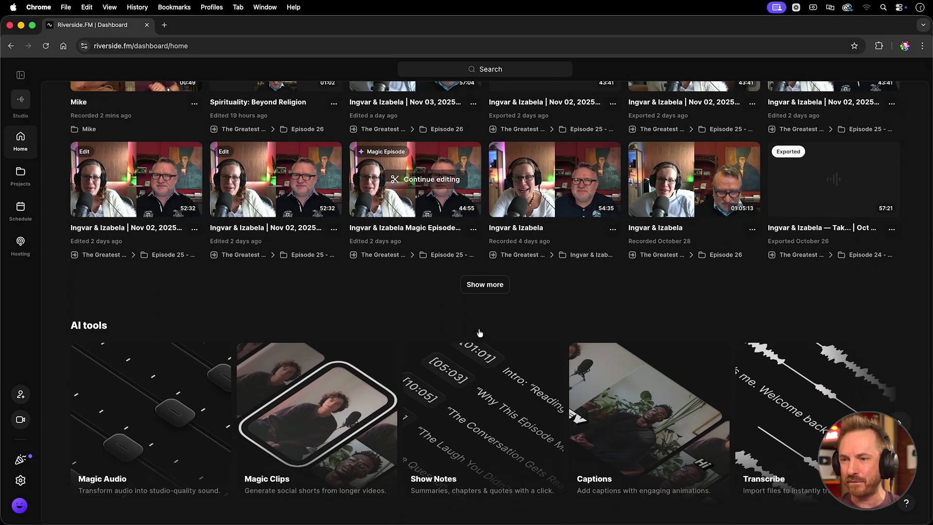
left_click(501, 291)
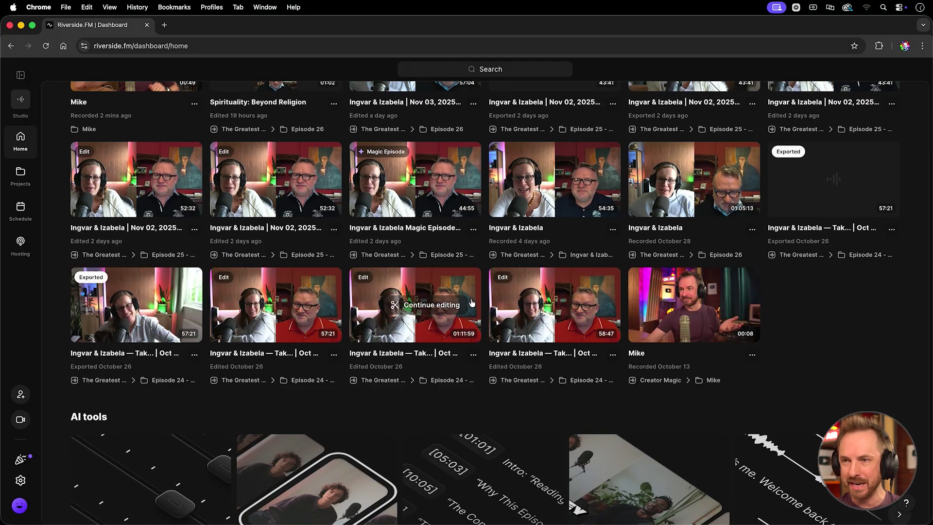
Step: Open the two-host episode in the editor and delete "Welcome indeed." from the transcript
left_click(276, 232)
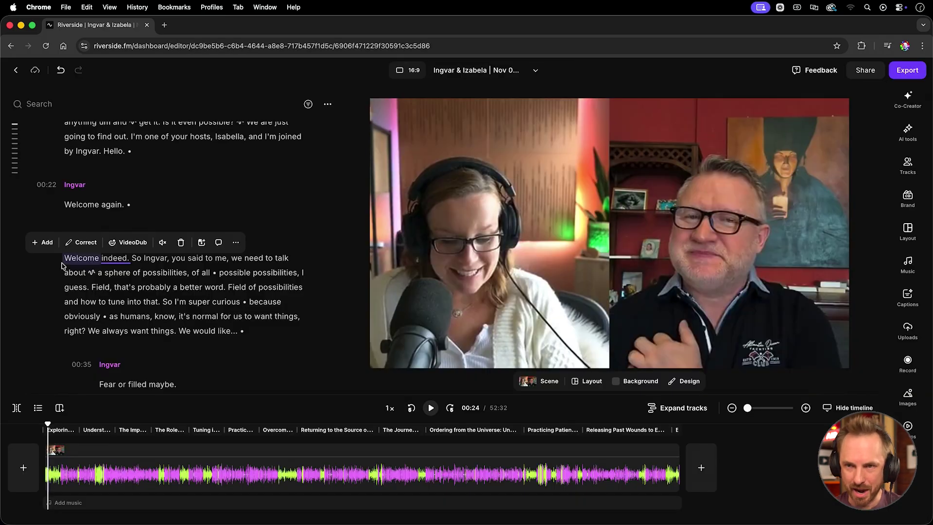
left_click(63, 259)
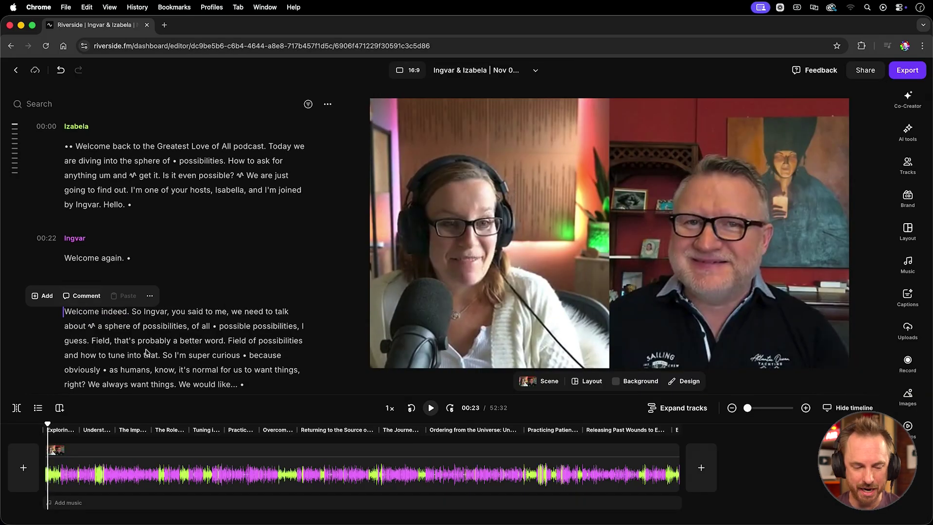
key("space")
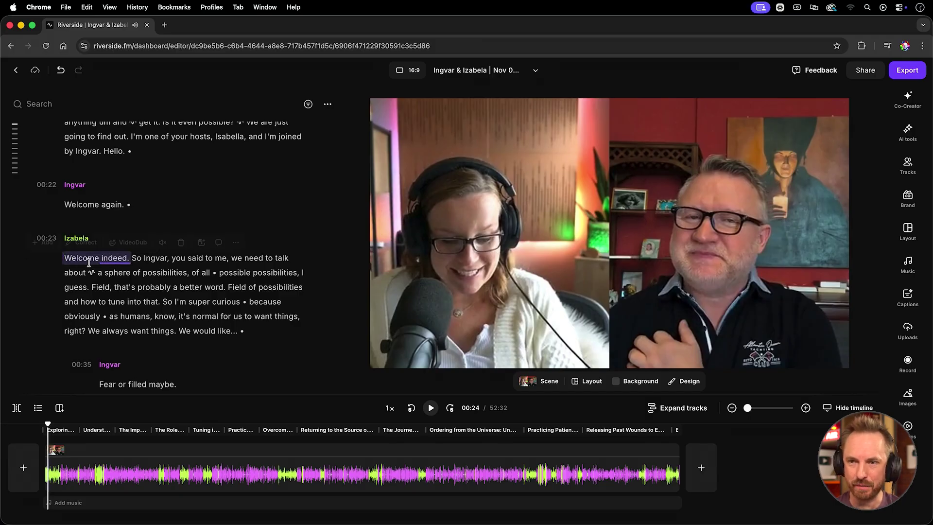
key("BackSpace")
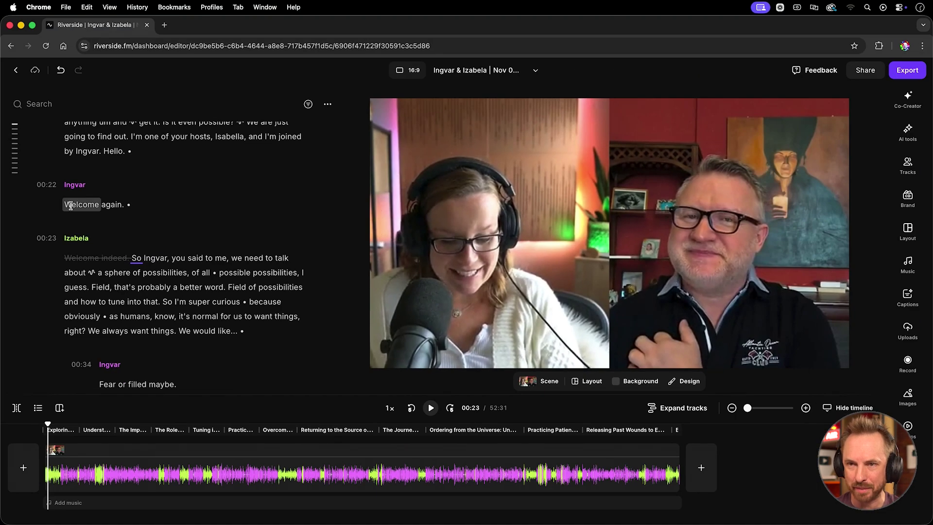
Step: Remove the pause after "Welcome again.", bringing the episode to 52:30
left_click(70, 204)
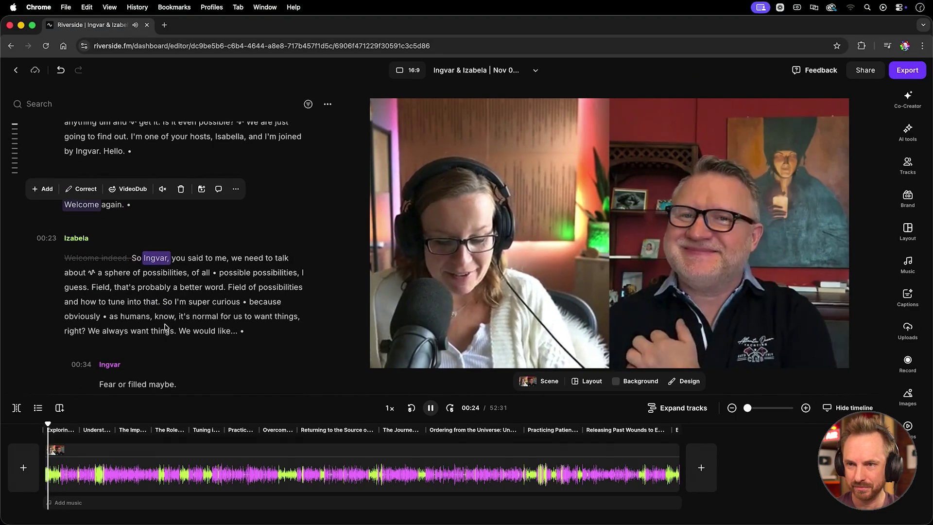
key("space")
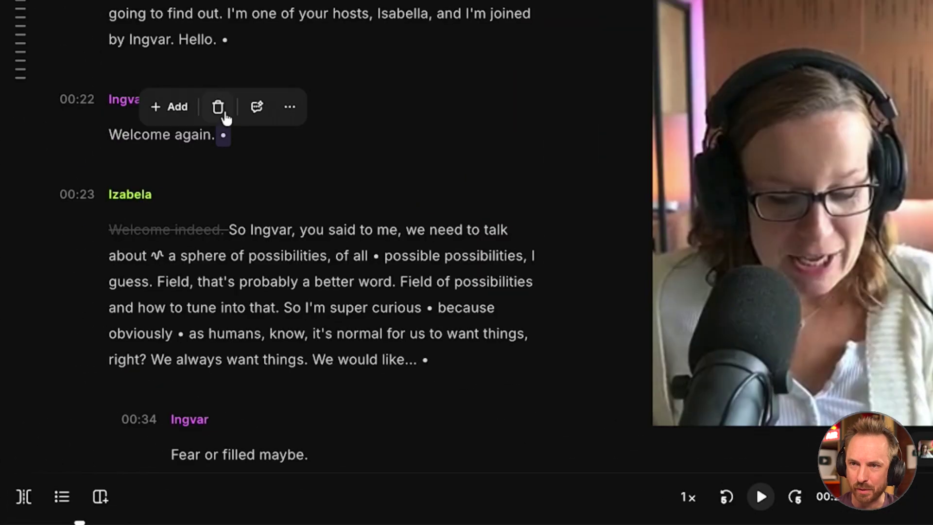
left_click(125, 189)
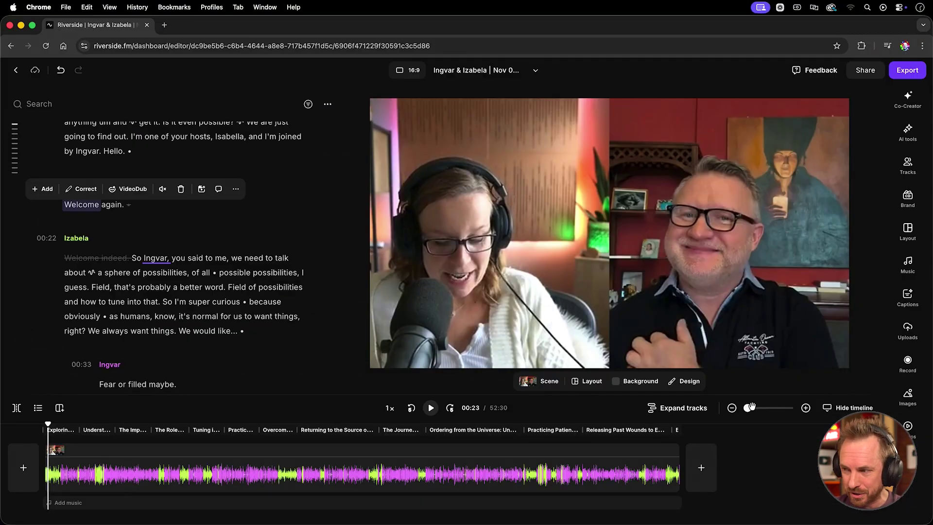
Step: Zoom the timeline into the opening and replay from 00:22 across the edited cut
left_click_drag(751, 408, 774, 408)
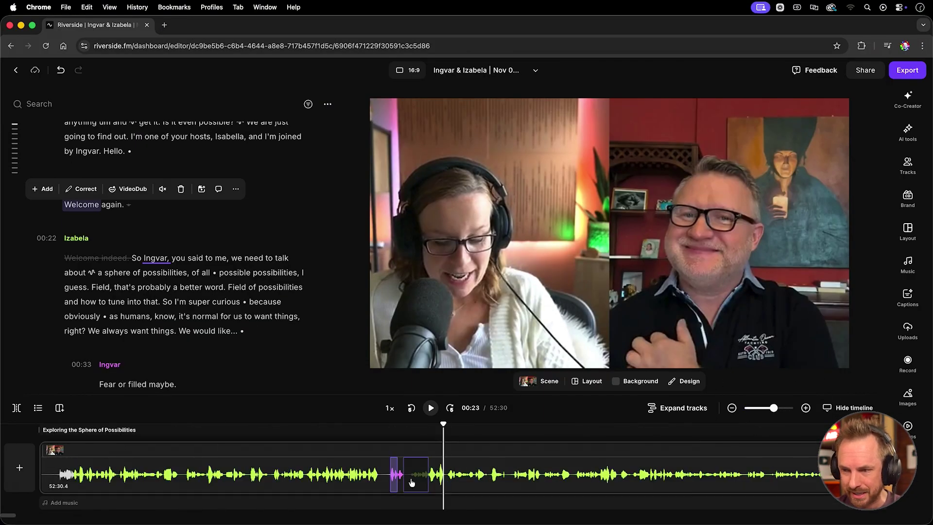
left_click(388, 467)
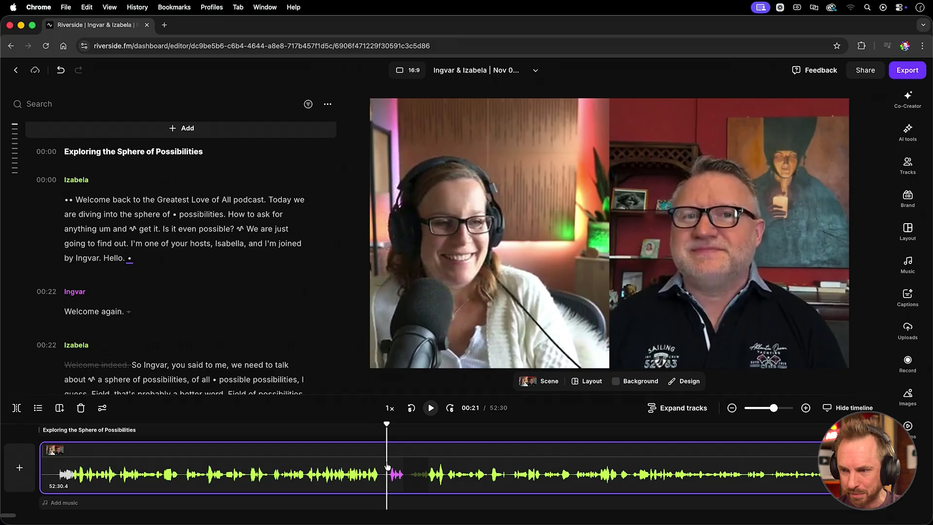
key("space")
key("space")
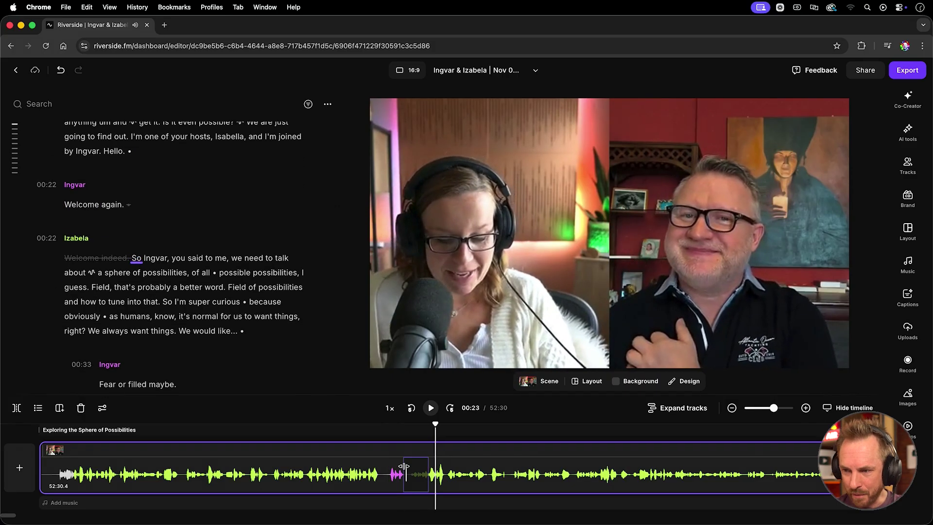
left_click(406, 466)
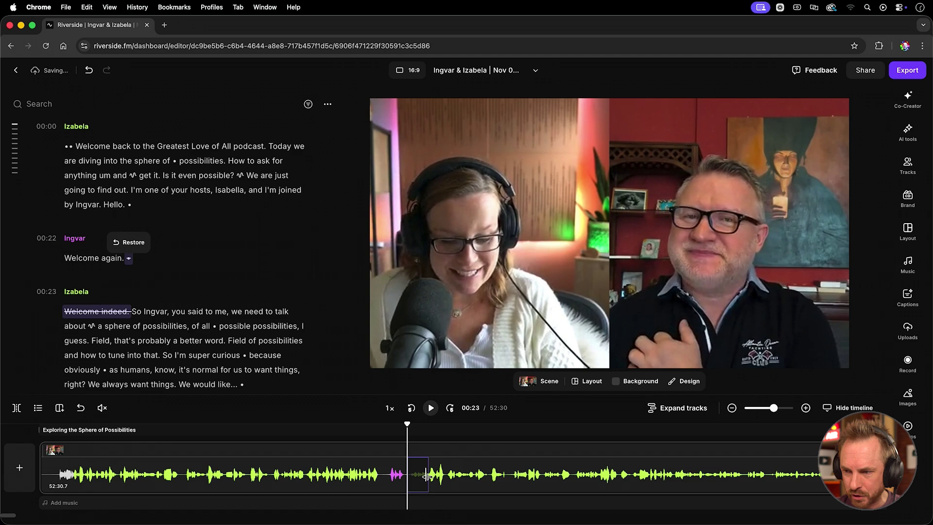
left_click(428, 477)
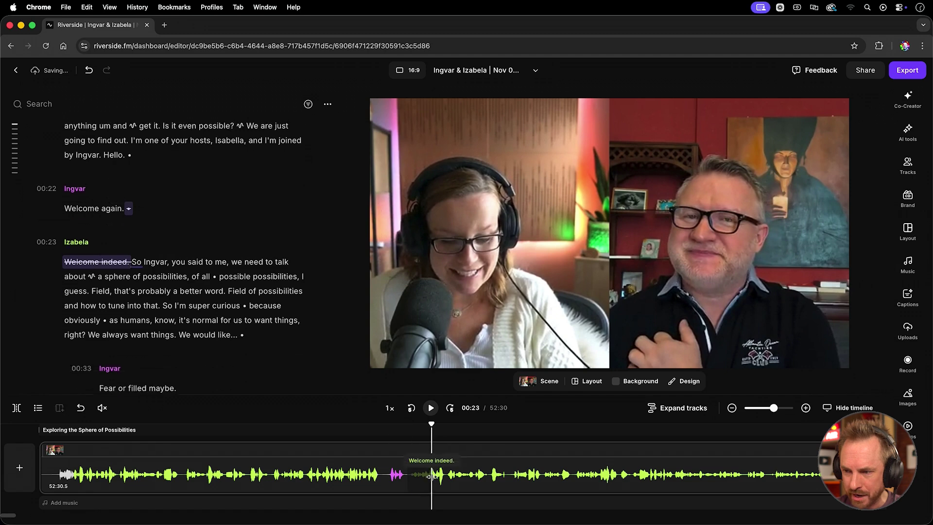
left_click(396, 457)
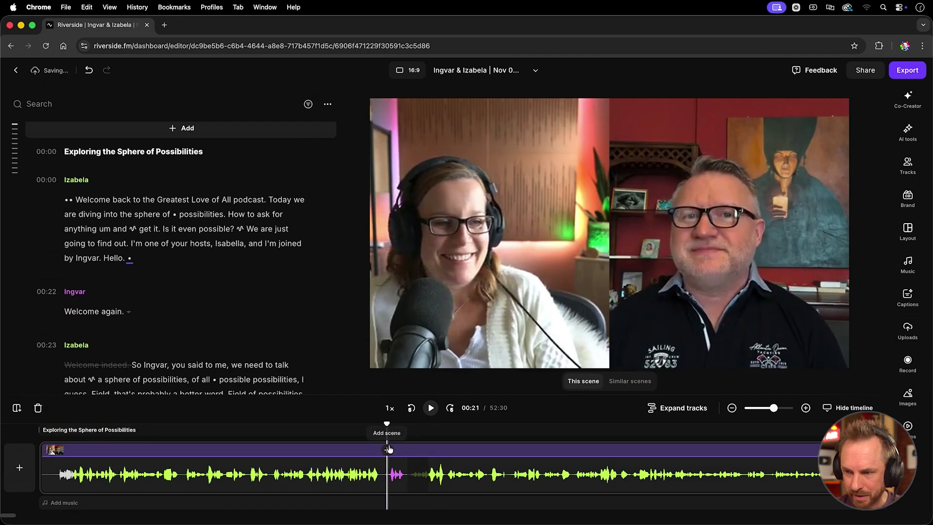
key("space")
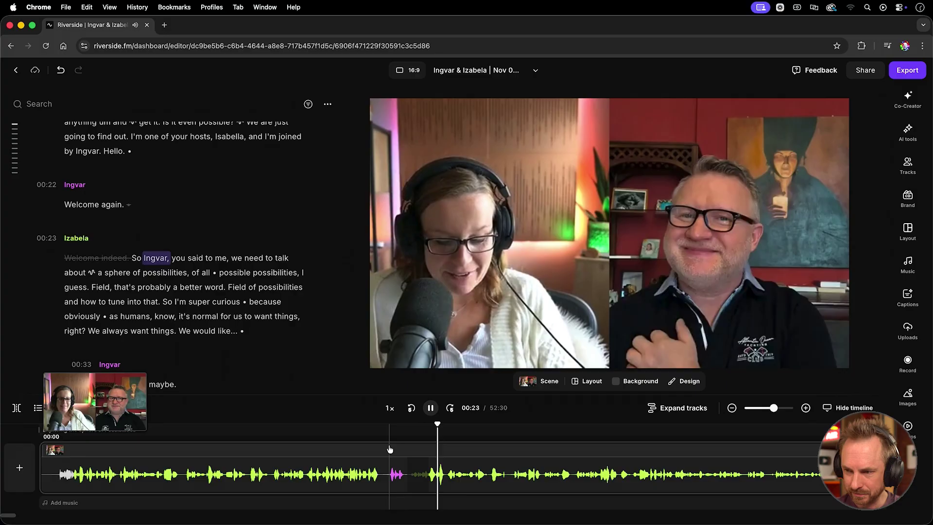
key("space")
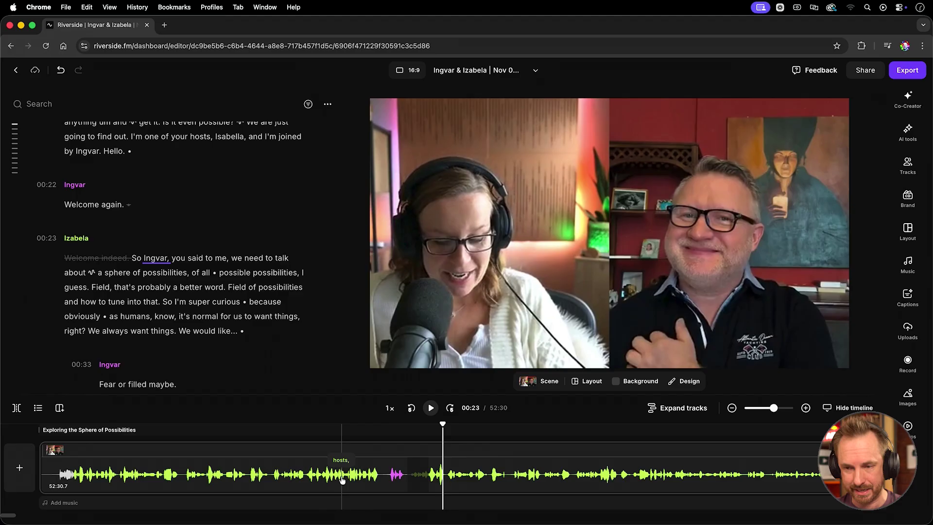
Step: Move the playhead back to 00:00 at the start of the episode
left_click(47, 475)
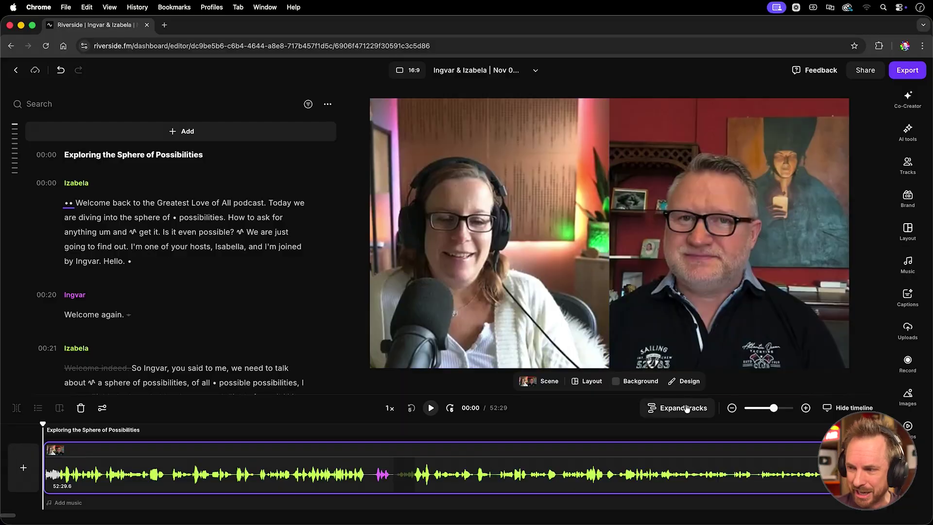
Step: Expand the timeline so each speaker's audio sits on its own track
left_click(686, 408)
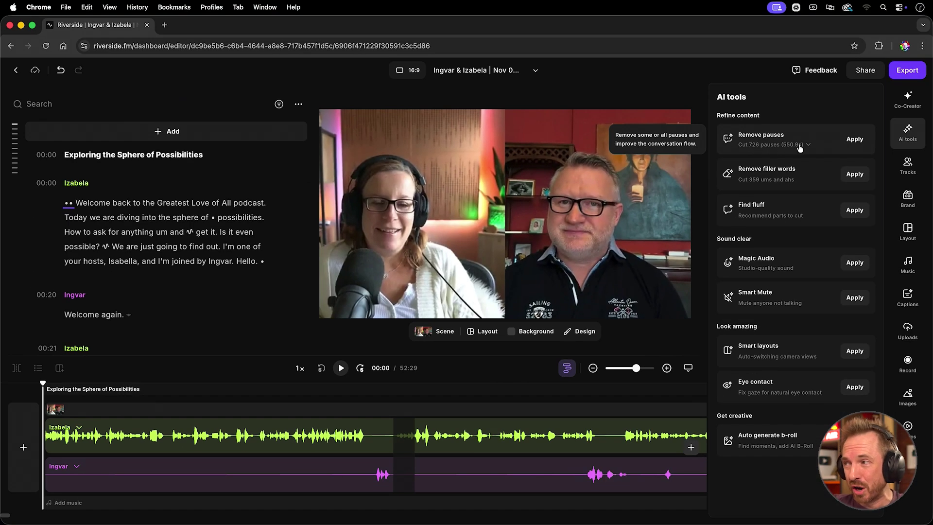
Step: Compare pause-removal levels (66, 163, all 726) and settle on cutting 163 pauses (259.5s)
left_click(808, 145)
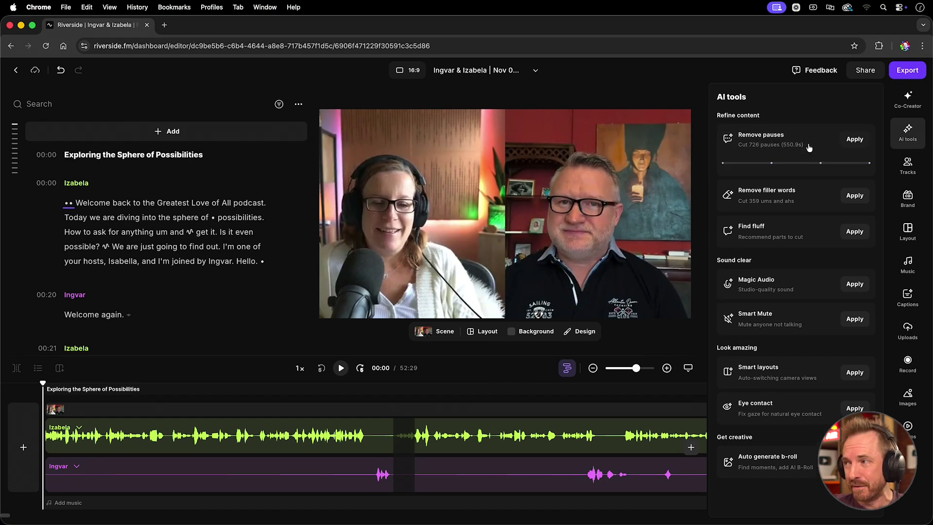
left_click_drag(723, 160, 782, 166)
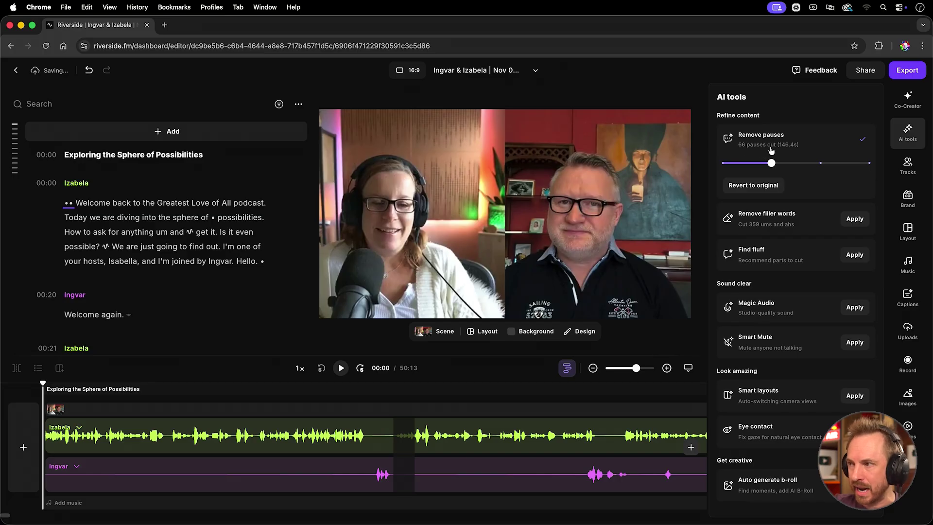
left_click(813, 165)
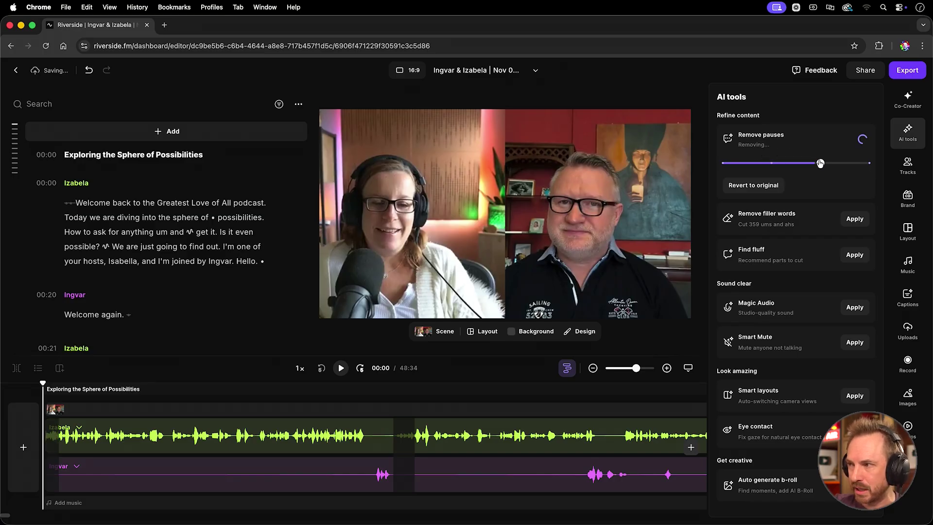
left_click(845, 162)
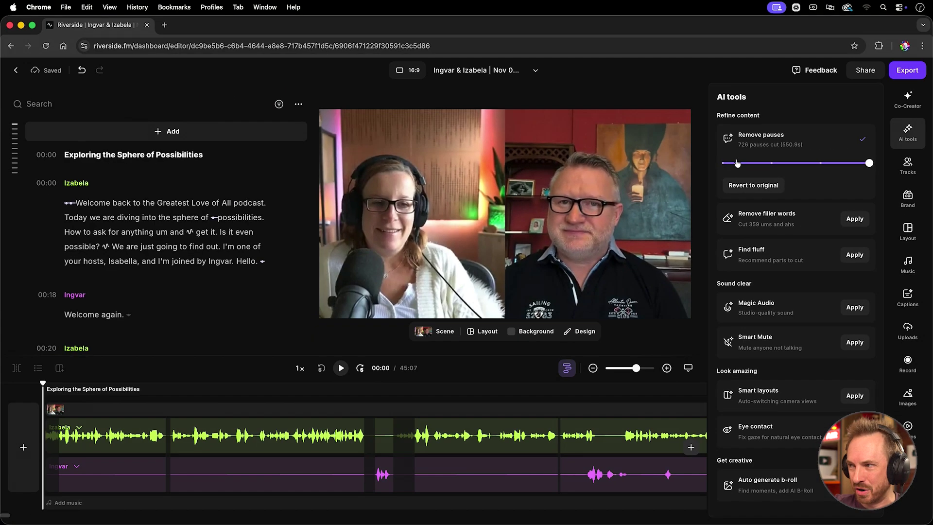
left_click(704, 178)
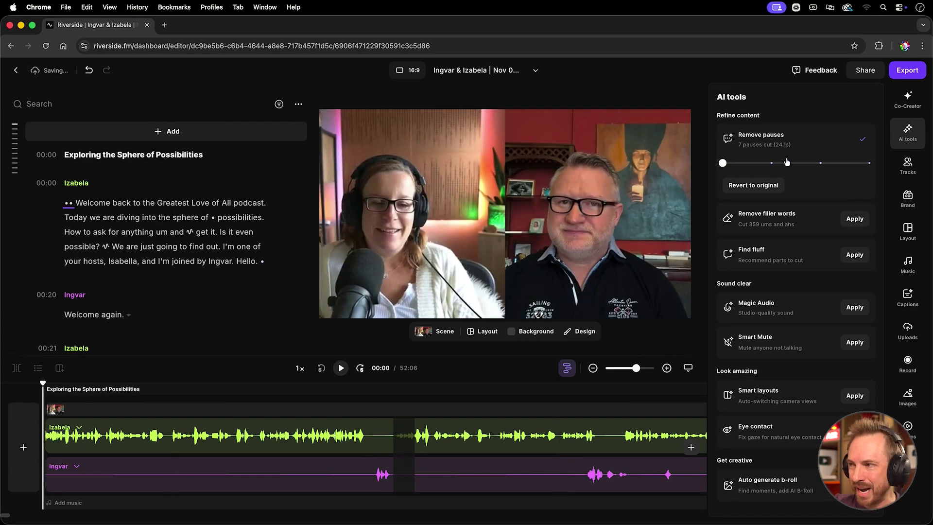
left_click(821, 163)
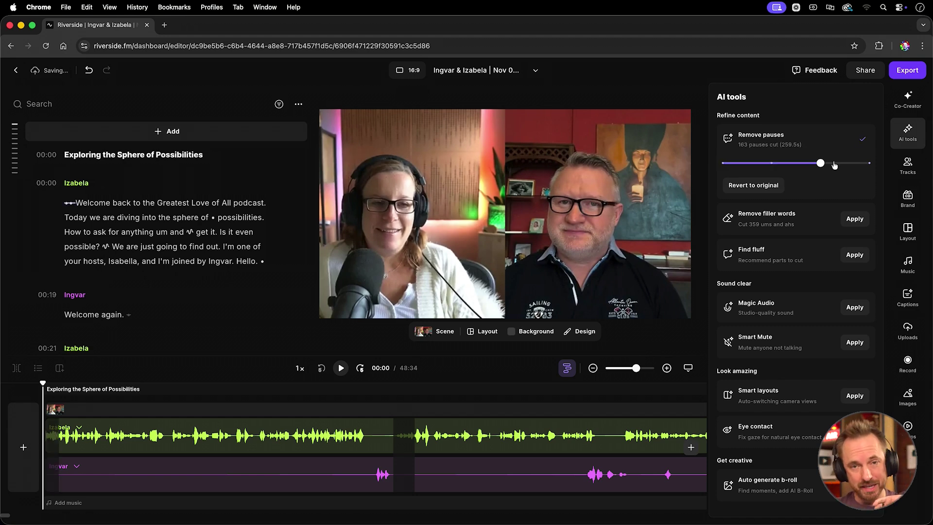
left_click(864, 141)
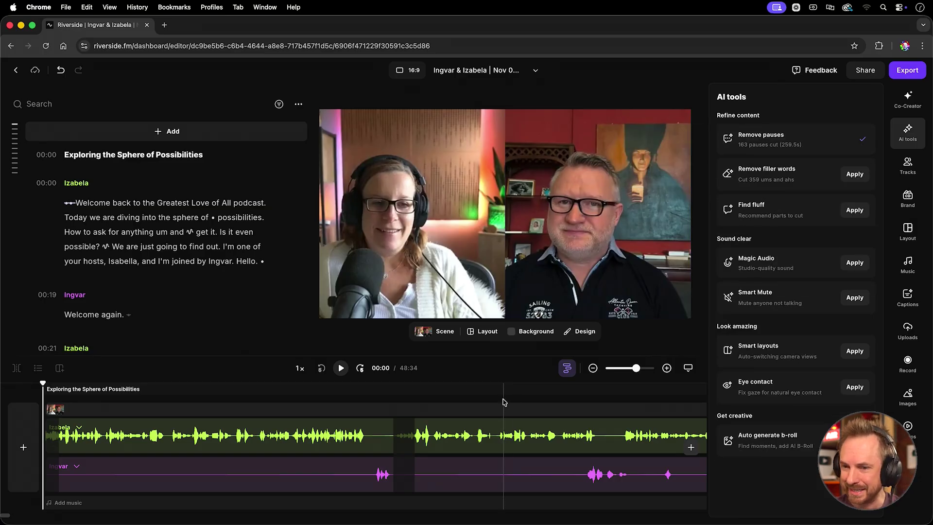
left_click_drag(636, 368, 616, 368)
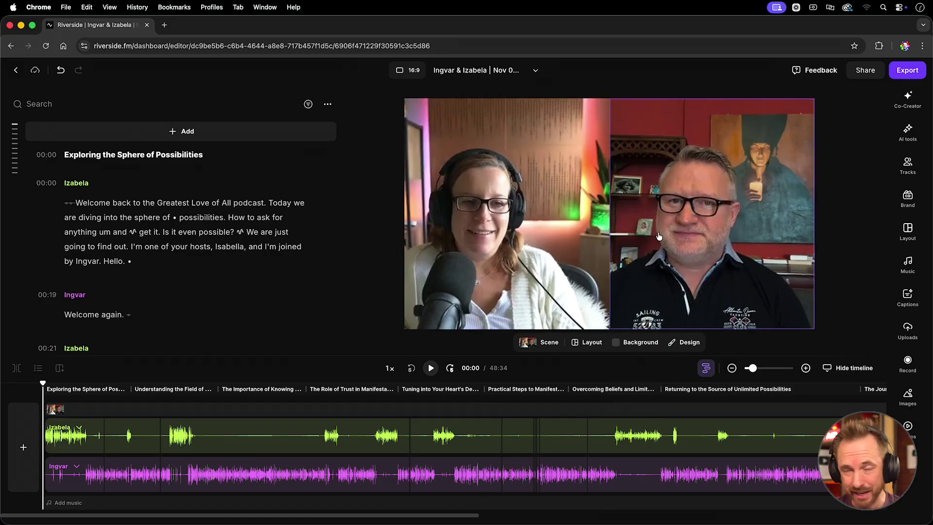
Step: Apply Smart removal of all 359 filler words, shortening the episode from 48:34 to 43:50
left_click(900, 129)
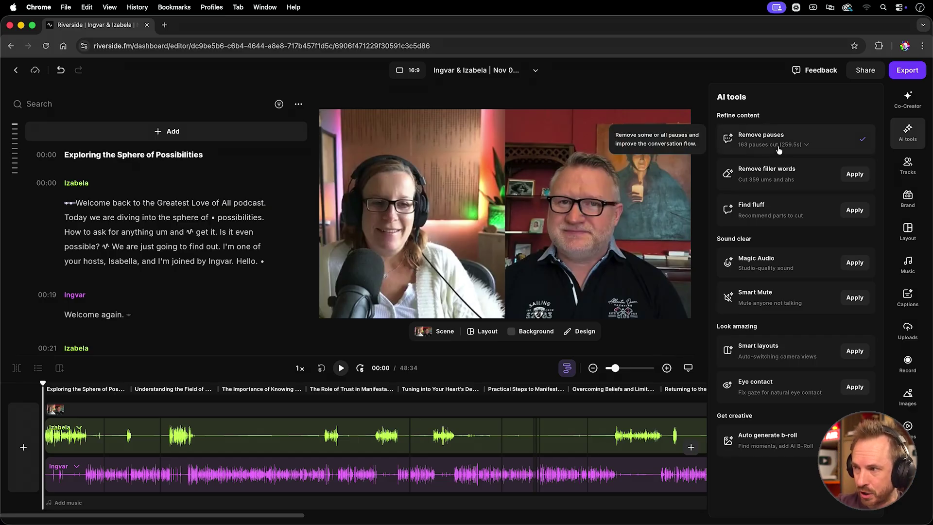
left_click(787, 181)
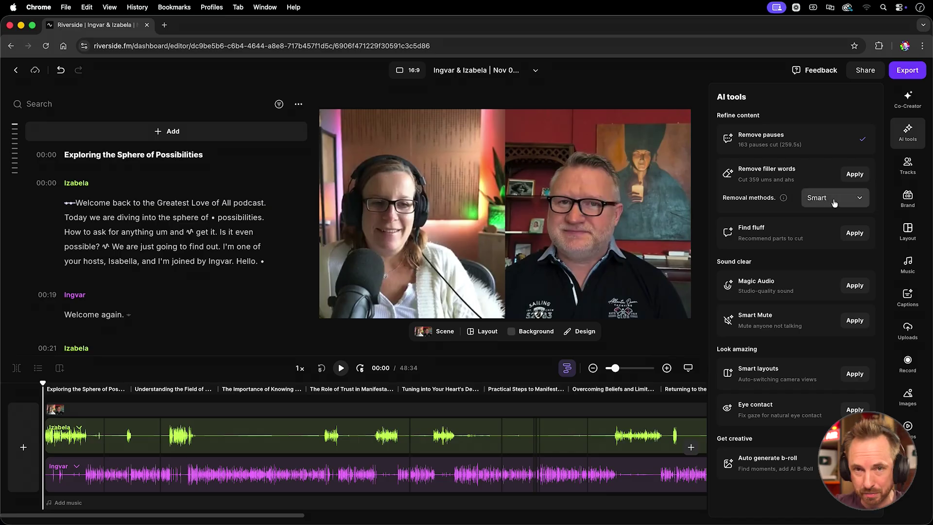
left_click(855, 175)
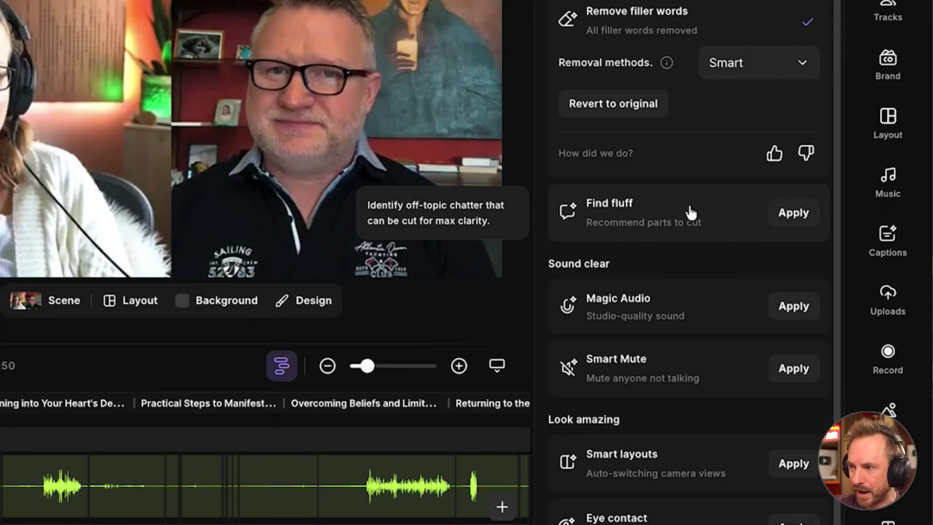
Step: Run Find fluff, accept the first two suggested cuts, and advance to suggestion 3 of 9 (15:17–15:45)
left_click(787, 216)
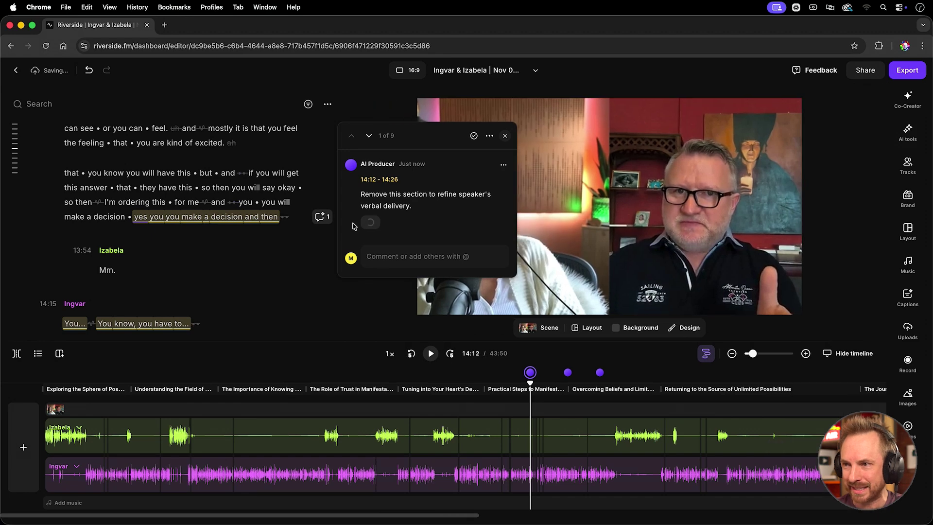
left_click(382, 271)
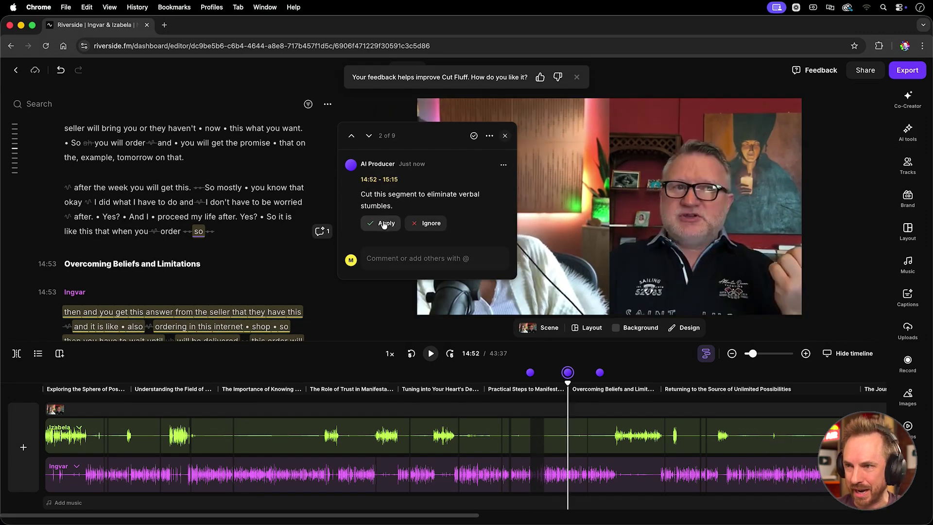
left_click(385, 224)
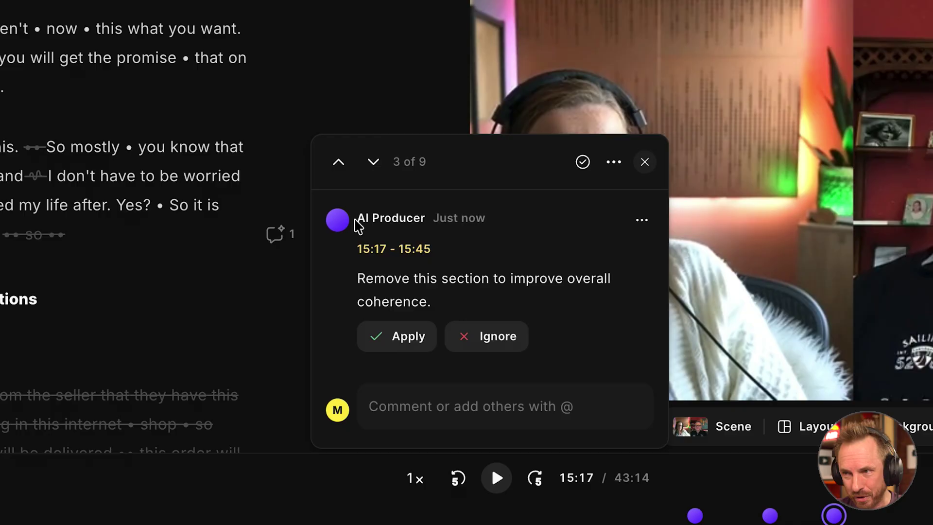
left_click_drag(356, 220, 428, 221)
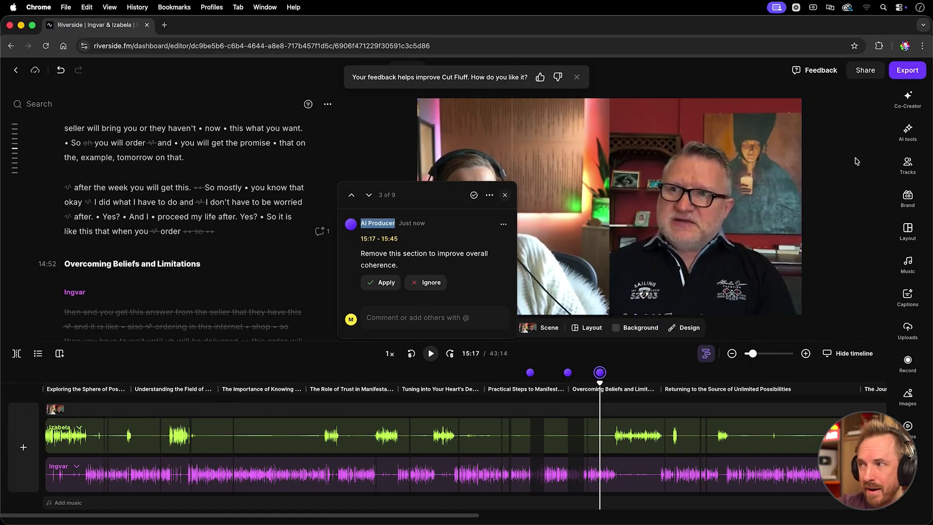
Step: Play the passage from 01:24 to 01:27 to hear the original voices
left_click(906, 133)
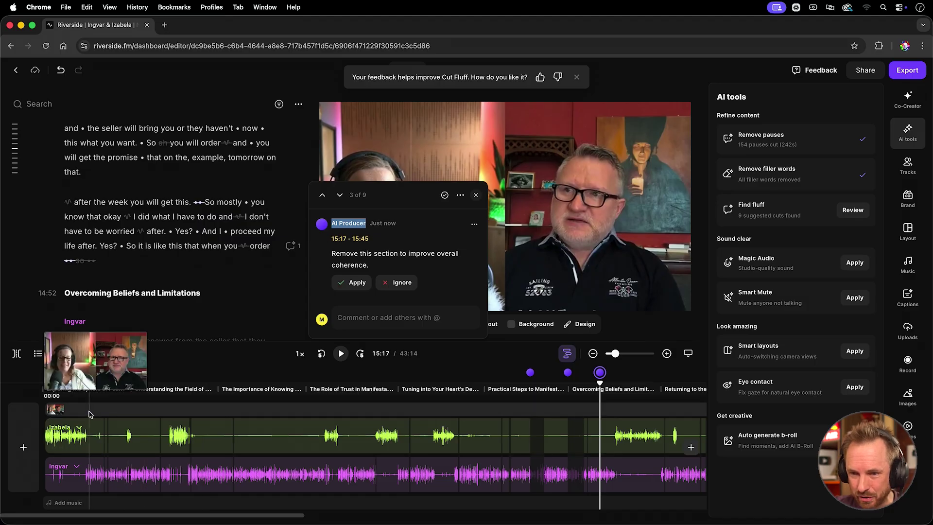
left_click(87, 476)
key("space")
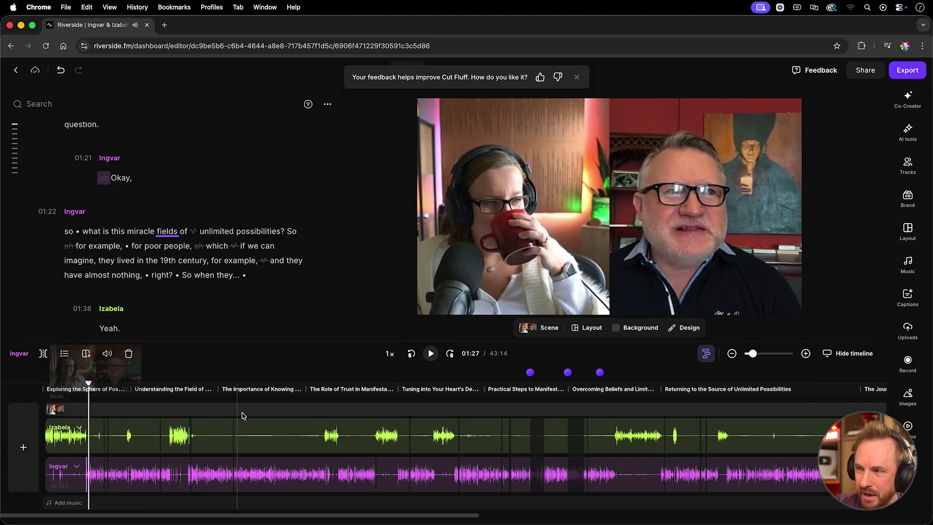
key("space")
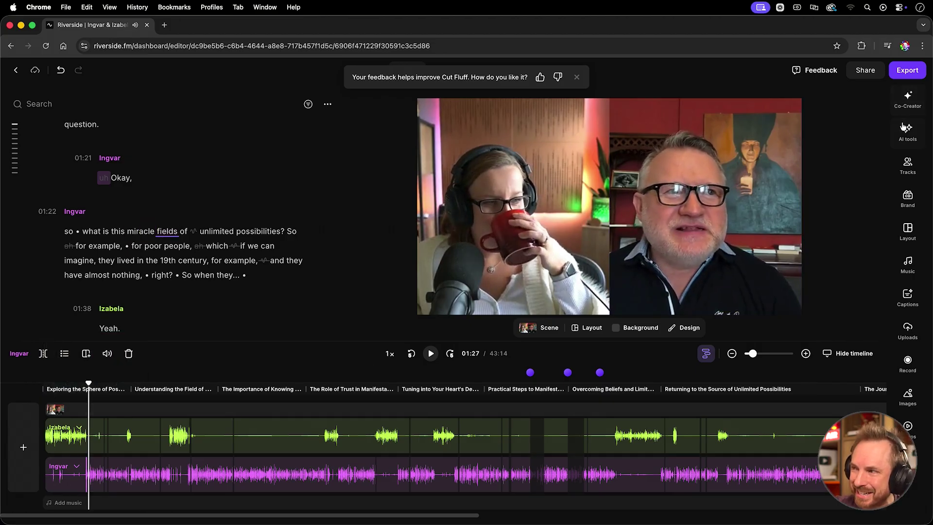
Step: Apply Magic Audio with the first speaker at Original and the second at about 46%
left_click(906, 131)
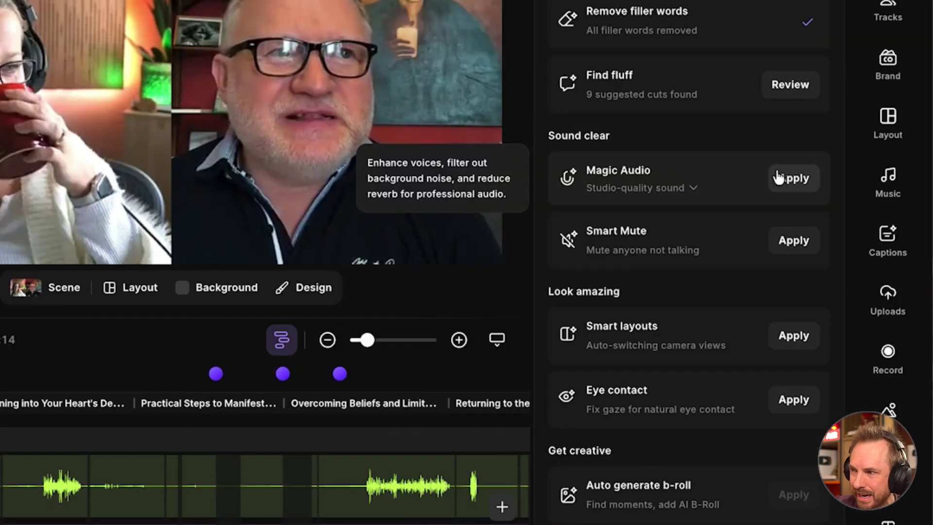
left_click(779, 178)
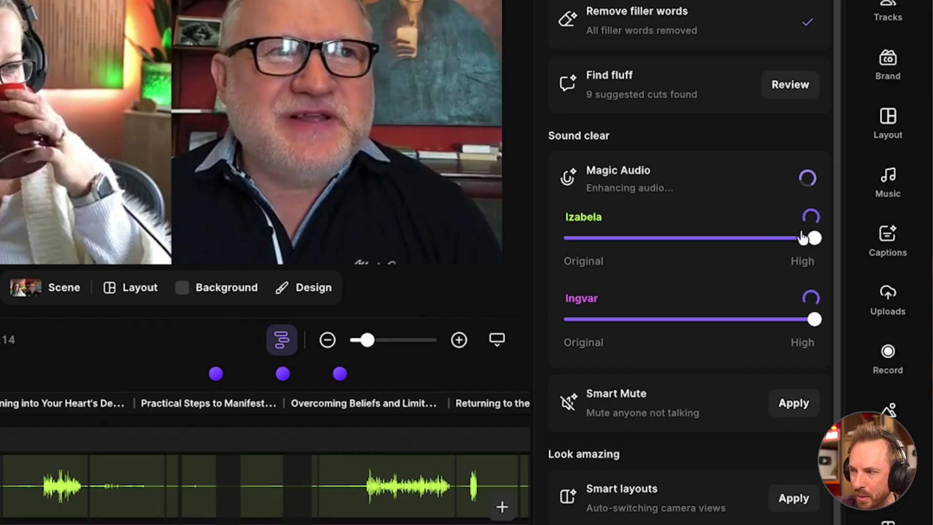
left_click_drag(813, 238, 563, 238)
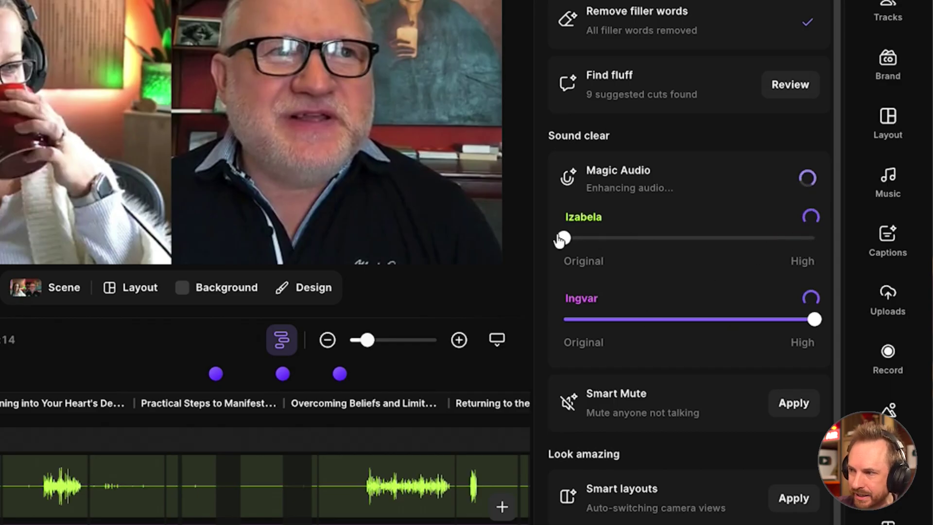
left_click(679, 321)
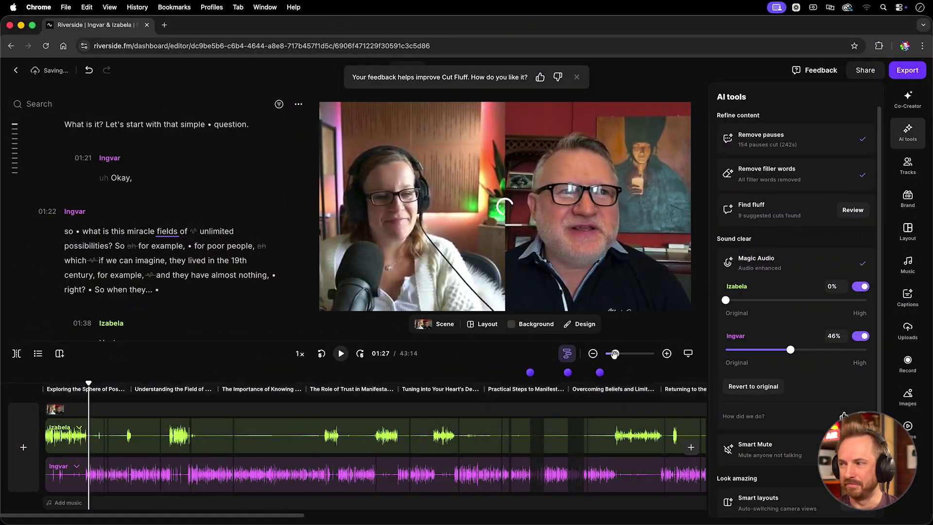
Step: Zoom the timeline in and replay the second speaker's track from 01:24 to 01:29
left_click_drag(615, 354, 625, 354)
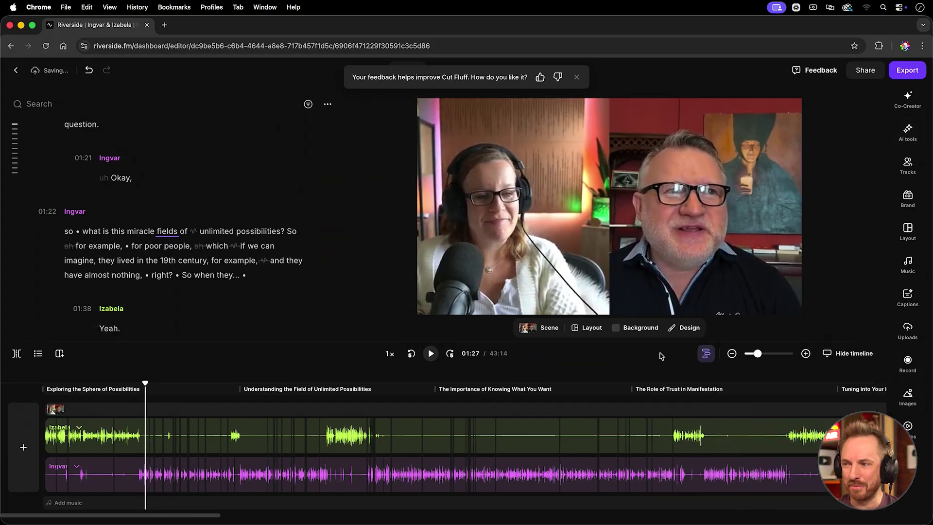
left_click_drag(758, 348, 769, 348)
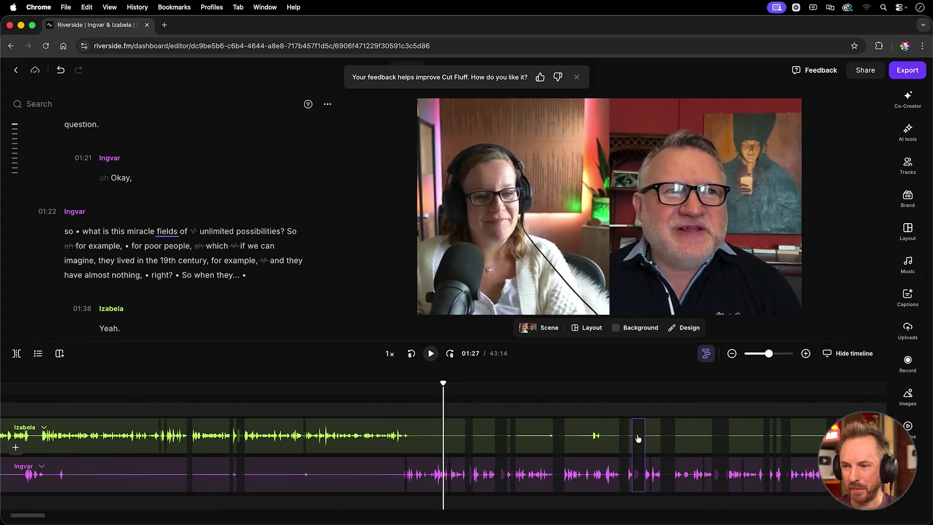
left_click(428, 484)
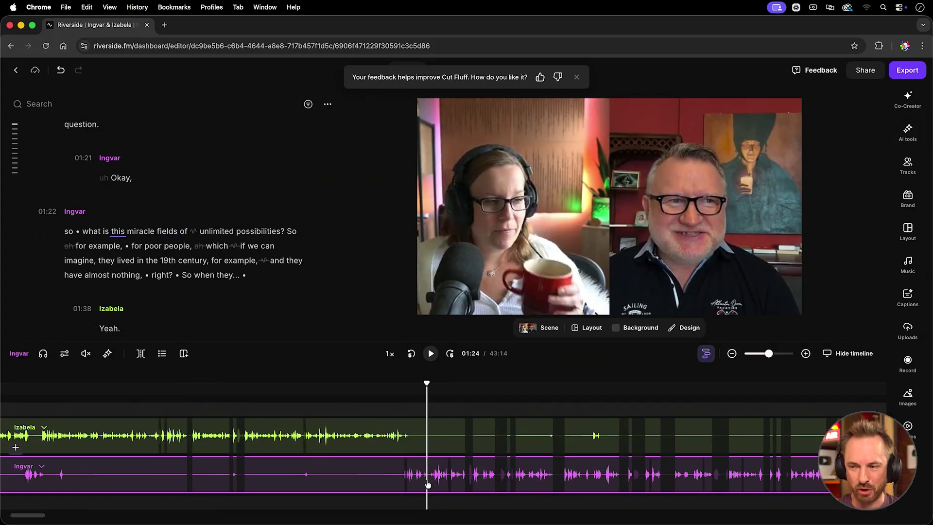
key("space")
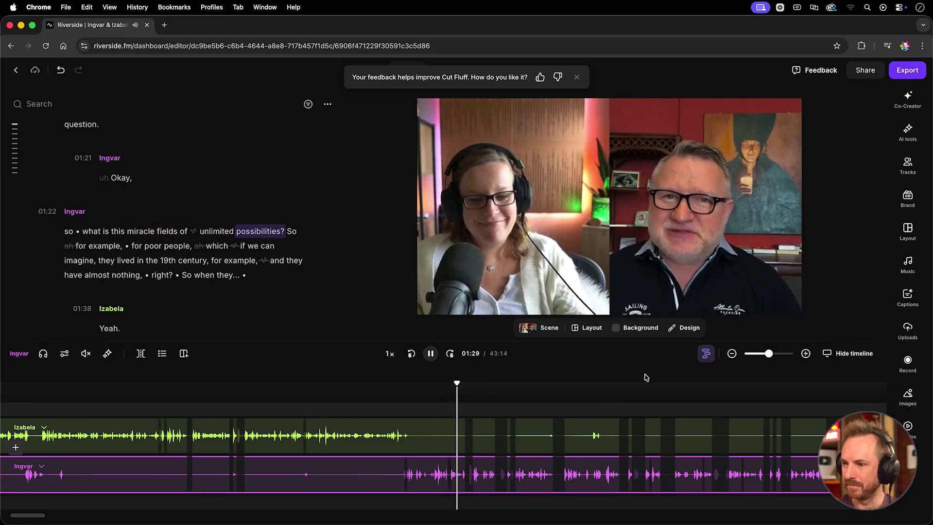
key("space")
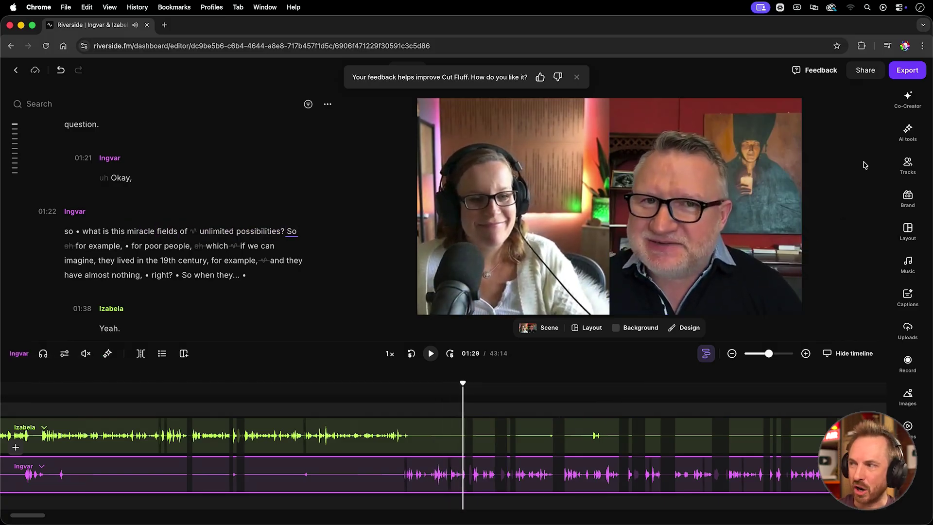
Step: Lower the second speaker's Magic Audio enhancement to 0% and pause at 01:27
left_click(908, 132)
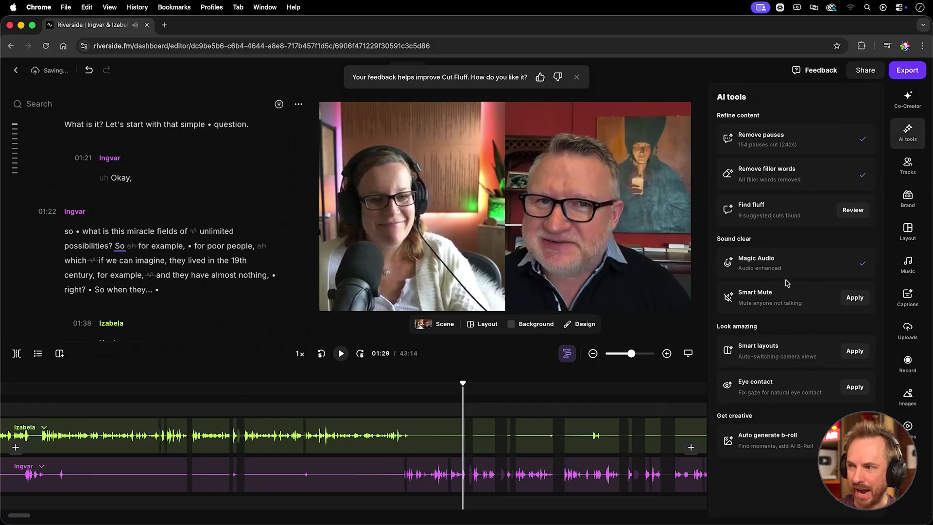
left_click(787, 272)
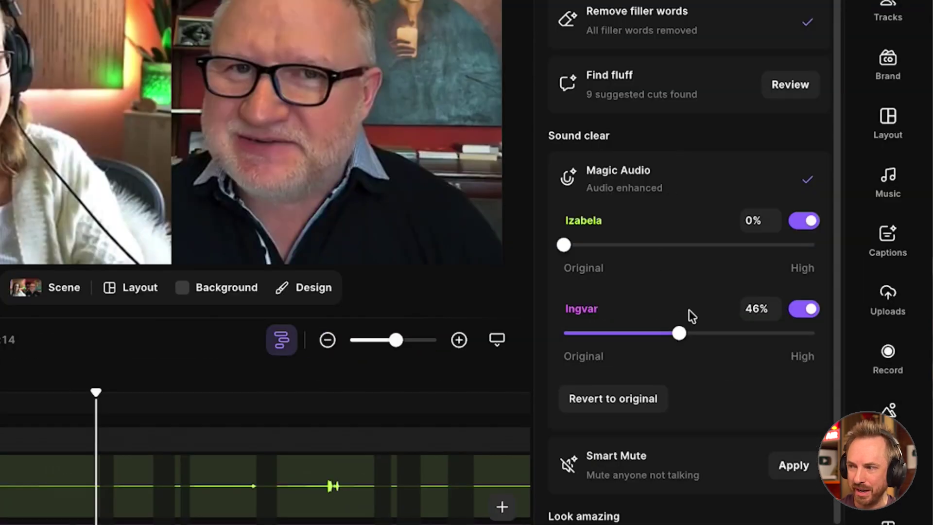
left_click_drag(679, 333, 564, 333)
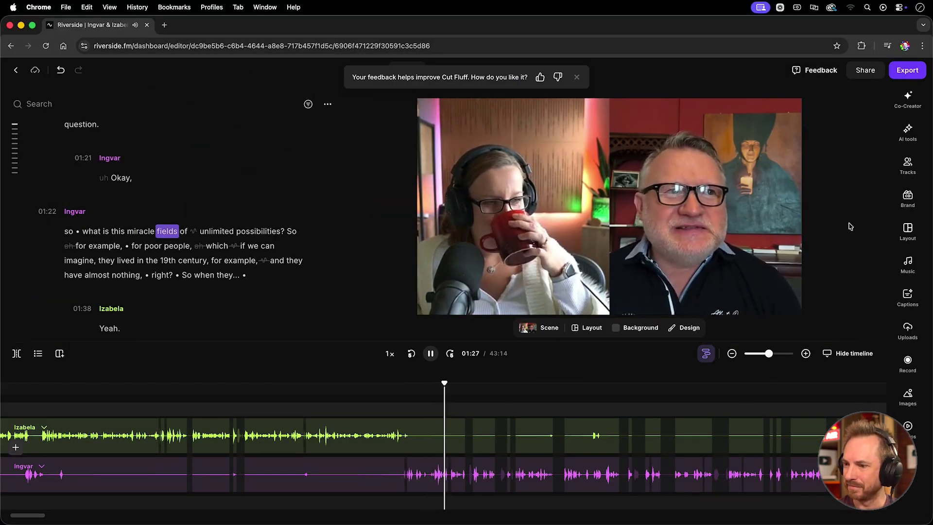
key("space")
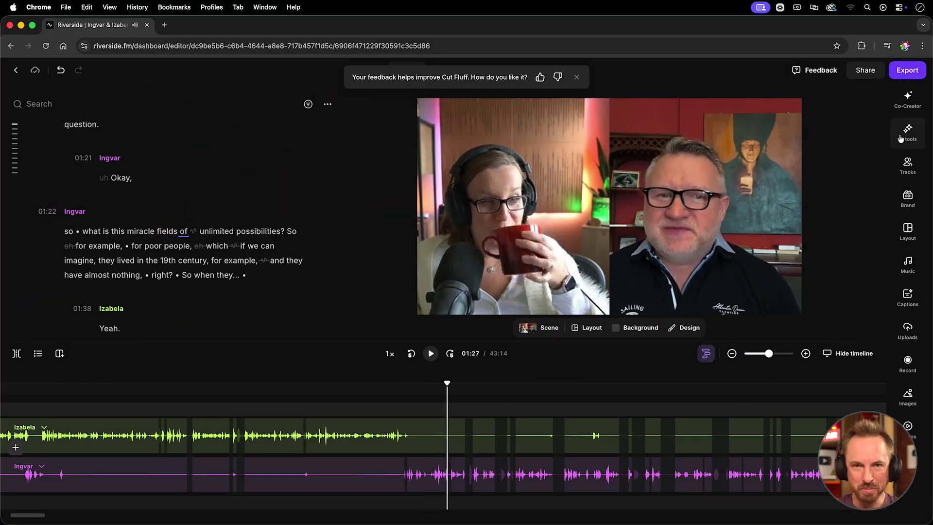
Step: Set the second speaker's Magic Audio to High (100%) and replay the passage from 01:25
left_click(903, 136)
left_click(766, 269)
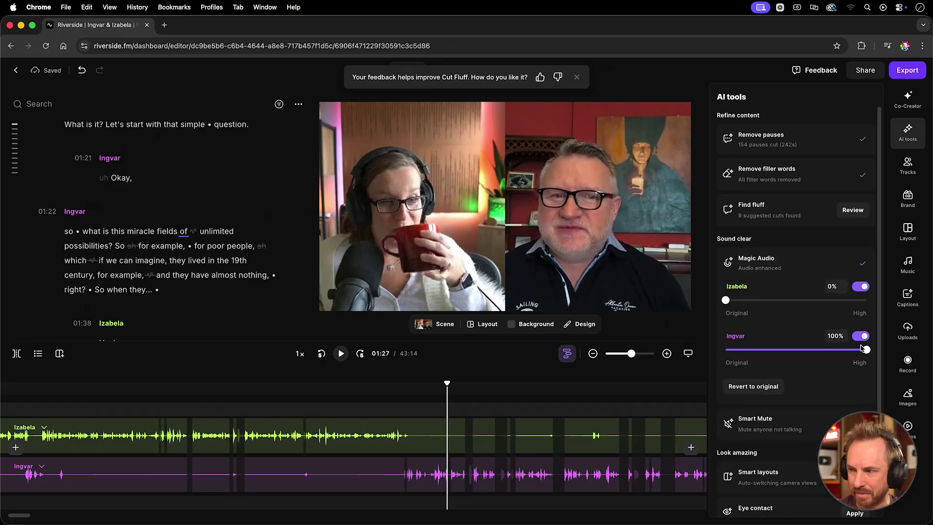
left_click(433, 389)
key("space")
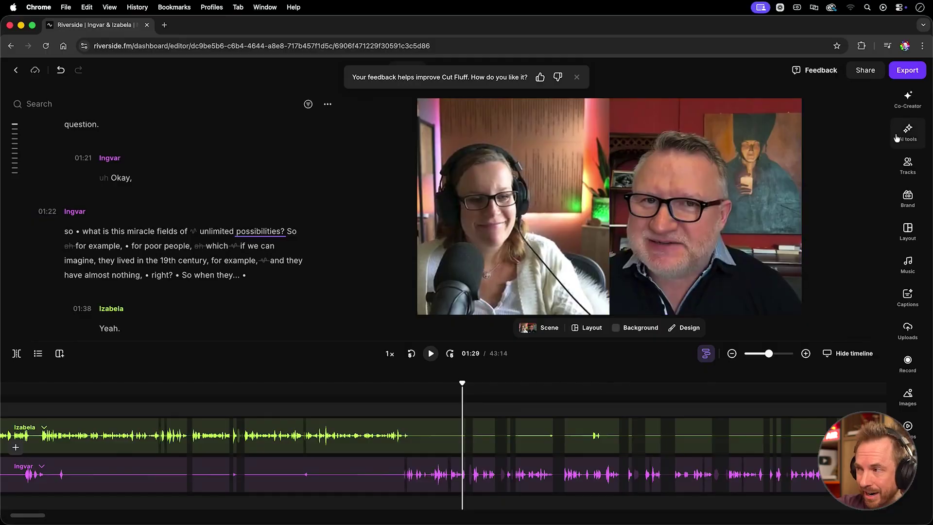
Step: Apply Smart layouts for auto-switching camera views and zoom the timeline out to all chapters
left_click(897, 138)
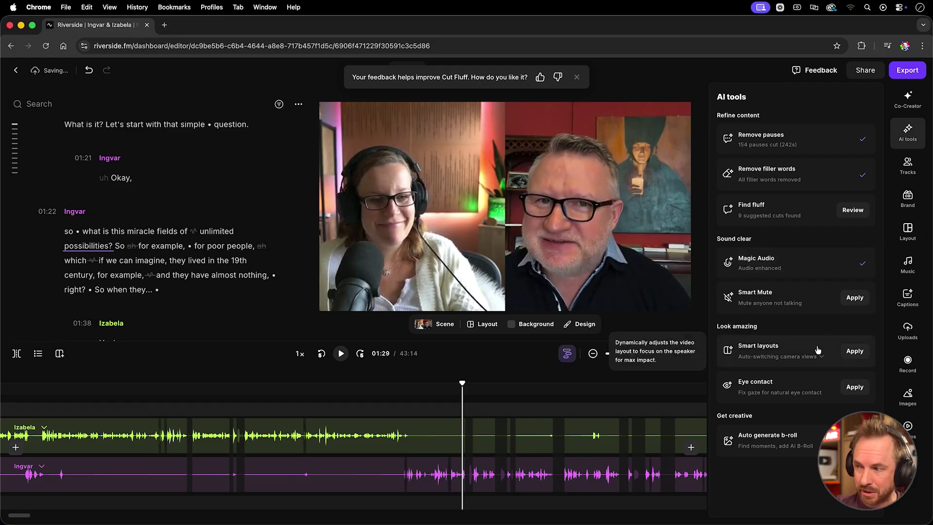
left_click(849, 352)
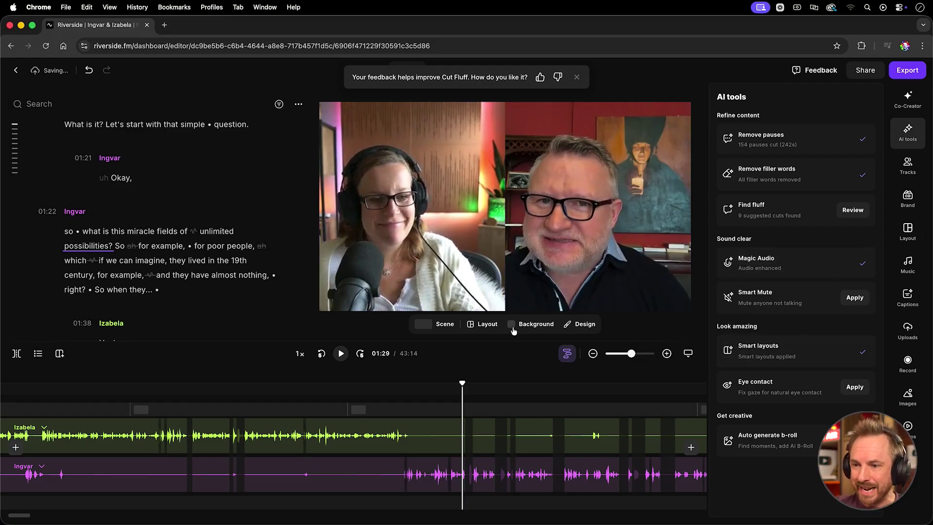
mouse_move(359, 413)
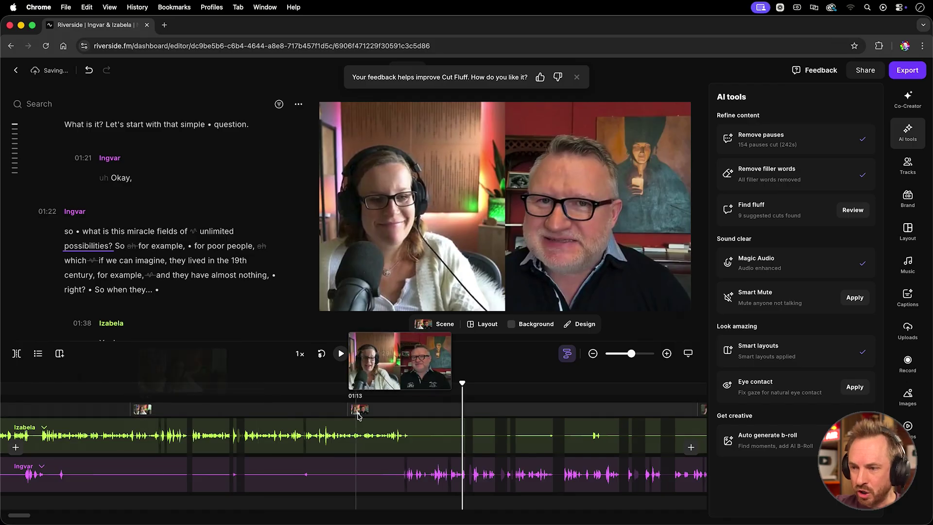
mouse_move(144, 415)
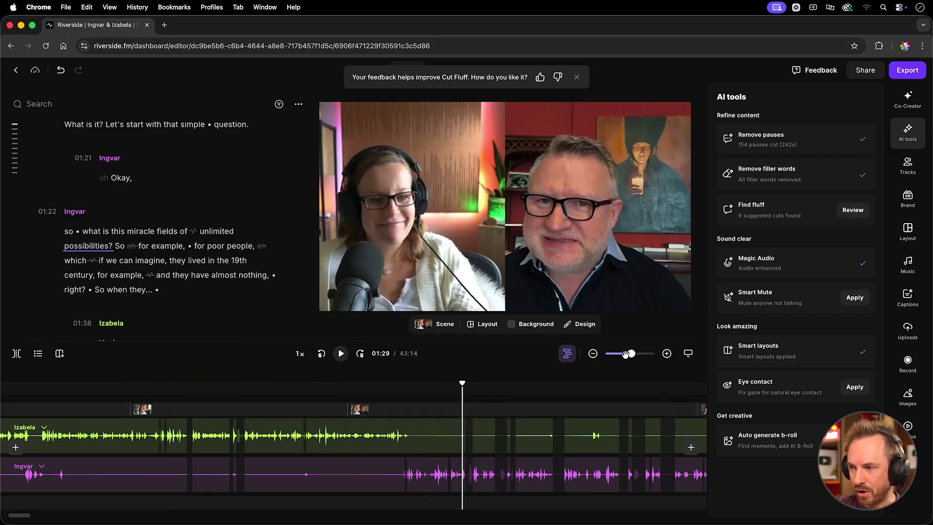
left_click_drag(626, 354, 614, 355)
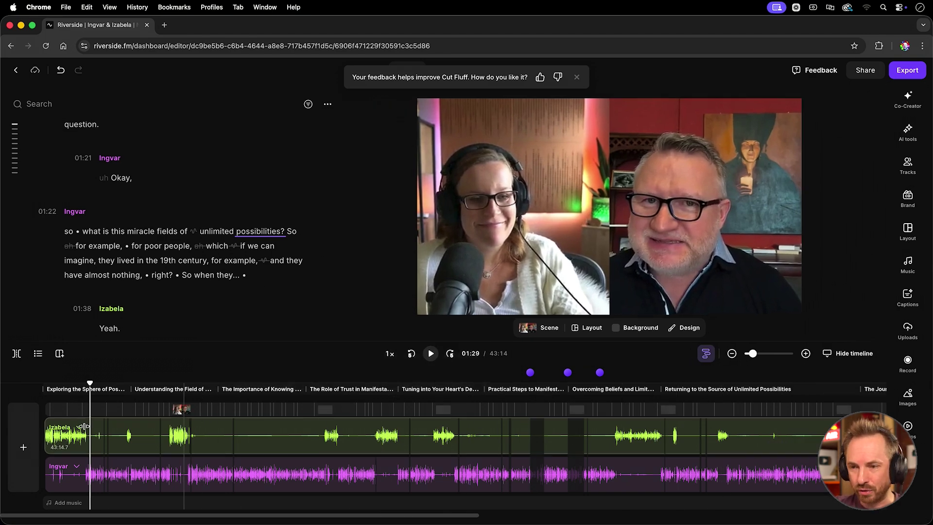
Step: Give the 03:43 scene a solo-speaker layout showing only the woman speaker, then open Brand settings
left_click(176, 411)
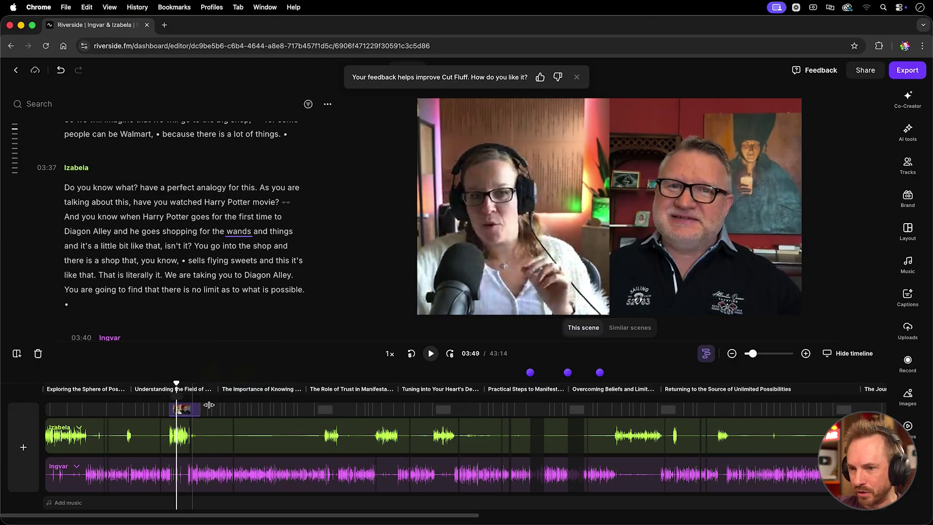
left_click(780, 354)
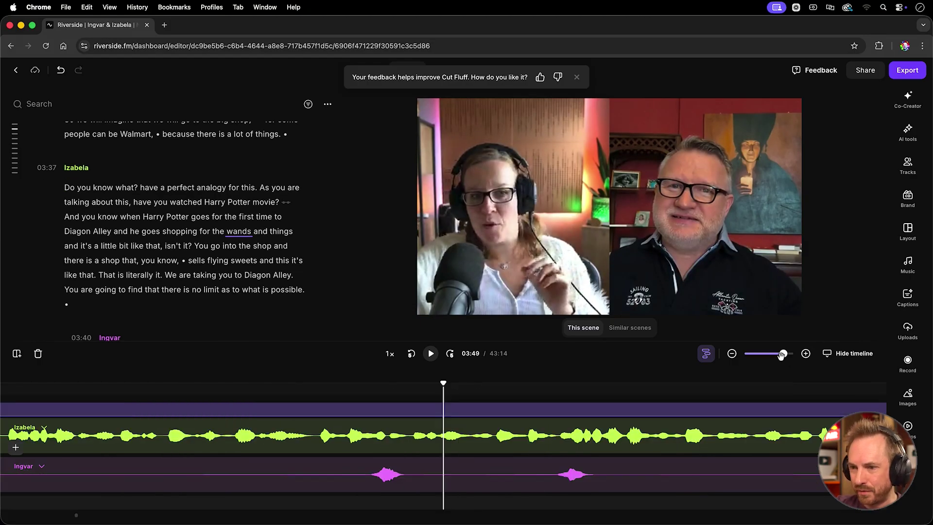
left_click(706, 359)
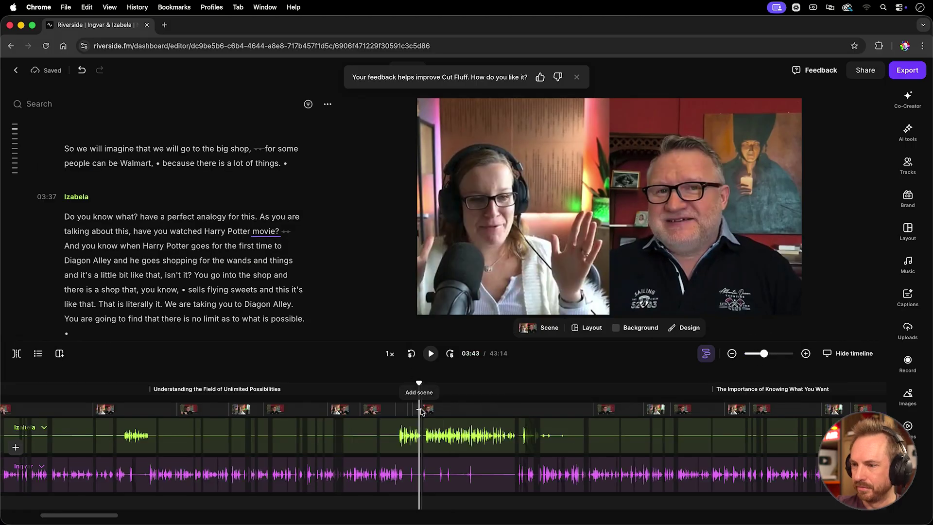
left_click(597, 329)
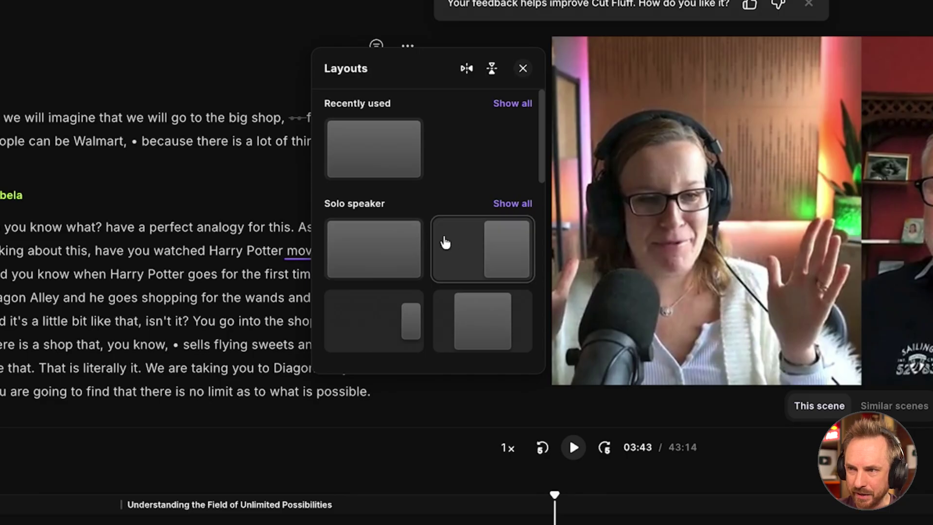
left_click(361, 245)
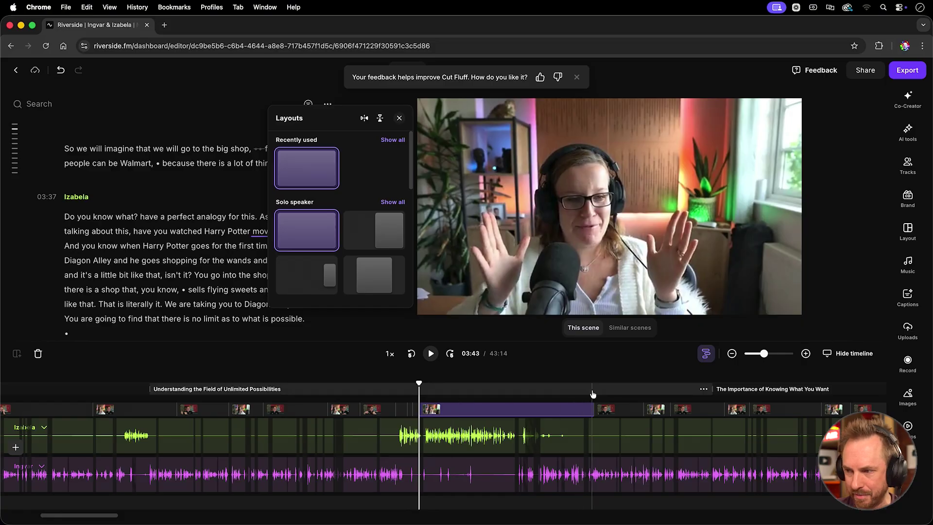
left_click(908, 198)
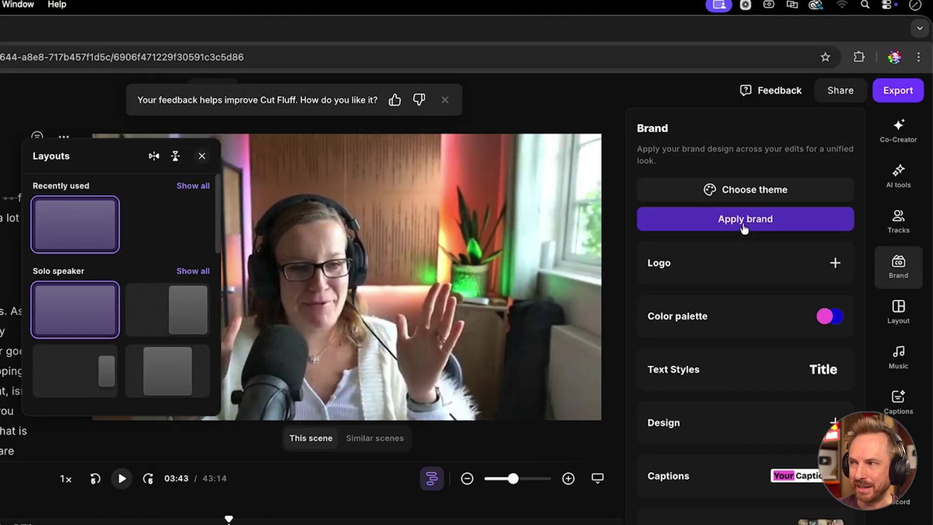
Step: Preview the yellow Fun theme, discard it, and look over the colour palette and caption styles
left_click(745, 191)
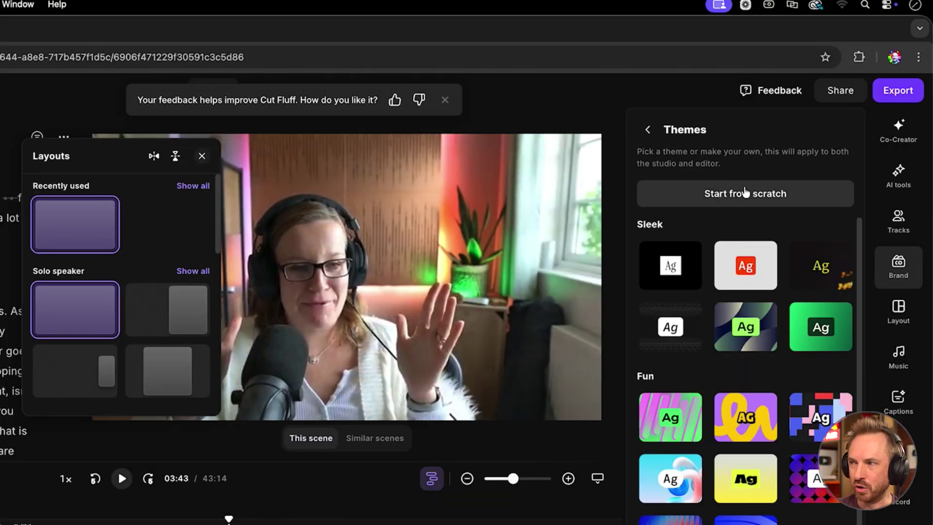
left_click(748, 462)
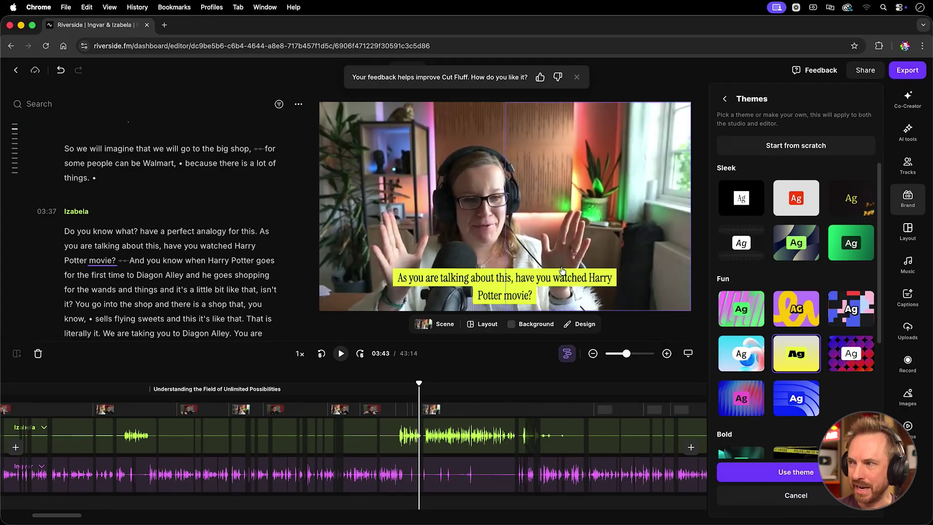
left_click(908, 200)
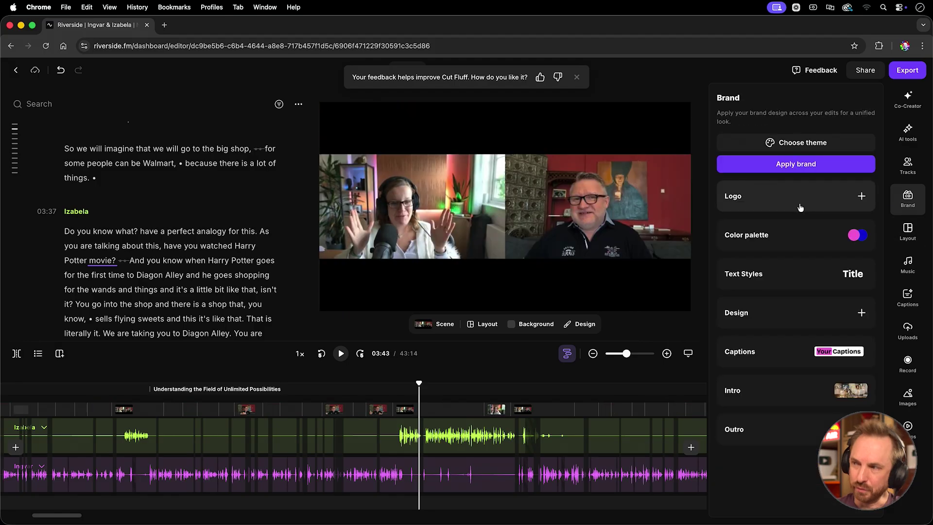
left_click(780, 309)
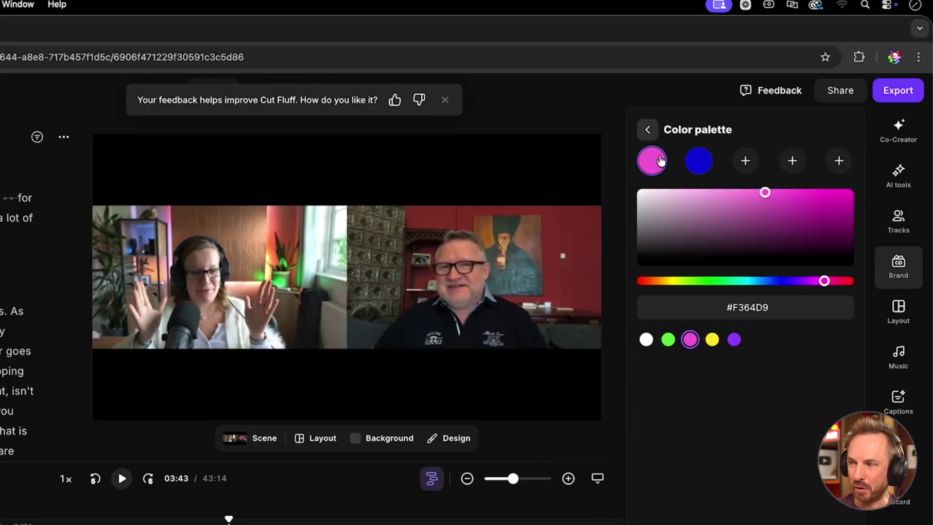
left_click(647, 129)
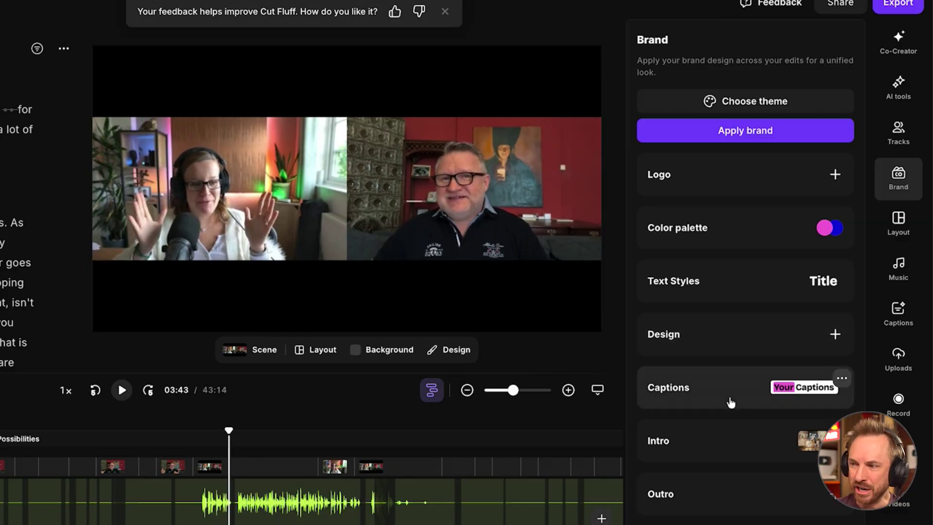
left_click(735, 402)
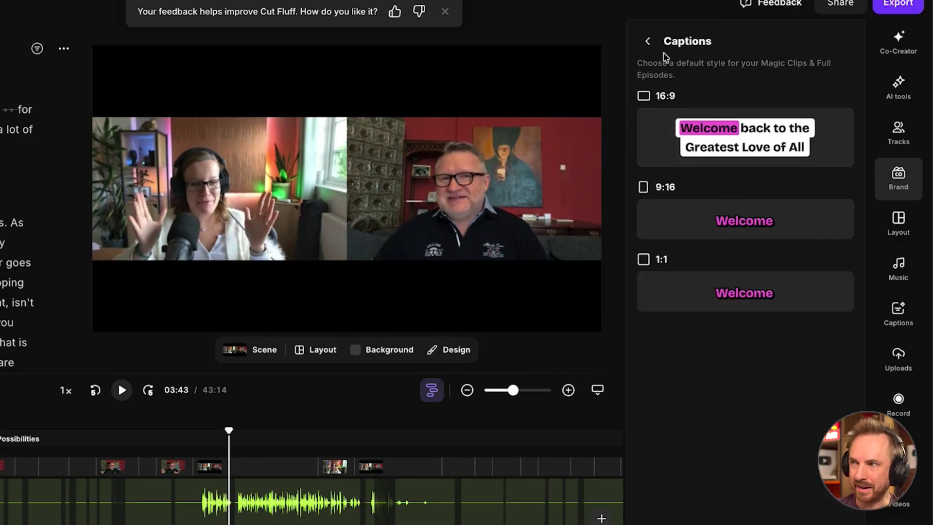
left_click(648, 43)
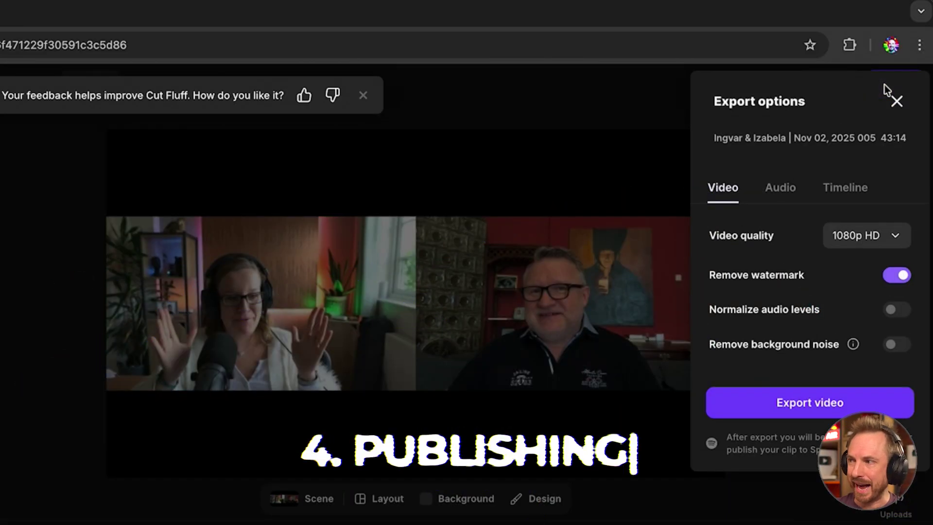
Step: Keep 1080p HD video quality, review the Audio and Timeline export settings, and export the video
left_click(833, 235)
left_click(784, 232)
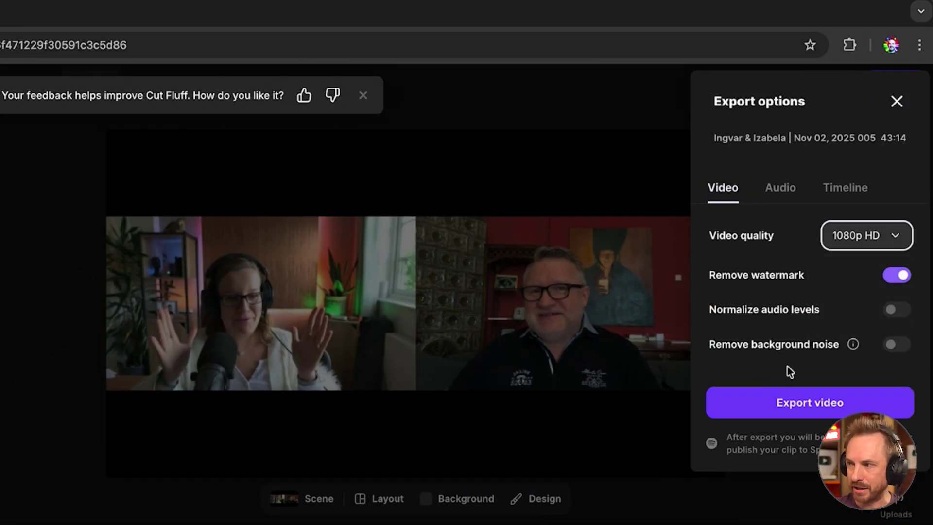
left_click(776, 193)
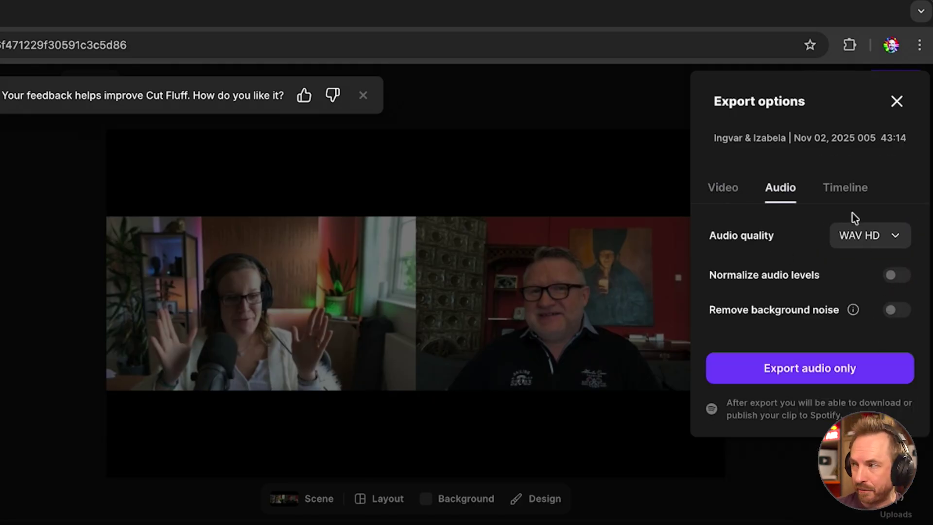
left_click(851, 199)
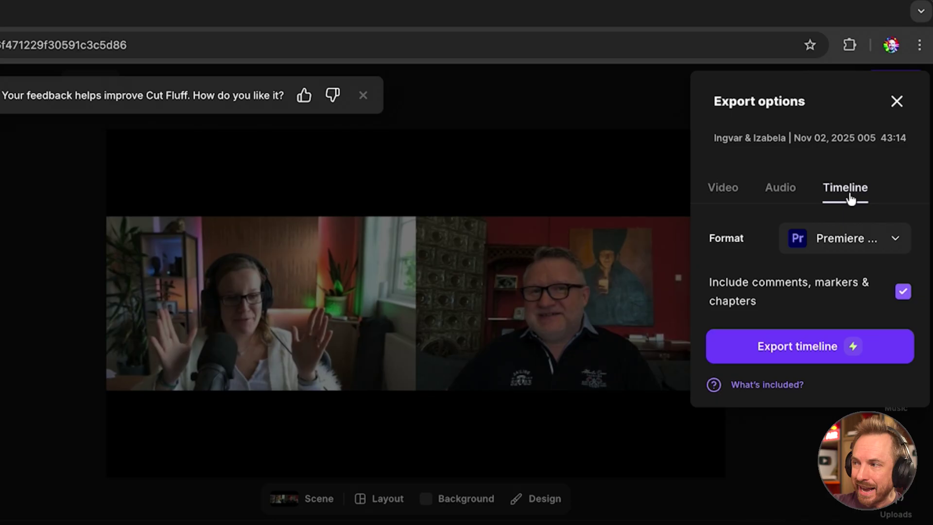
left_click(861, 245)
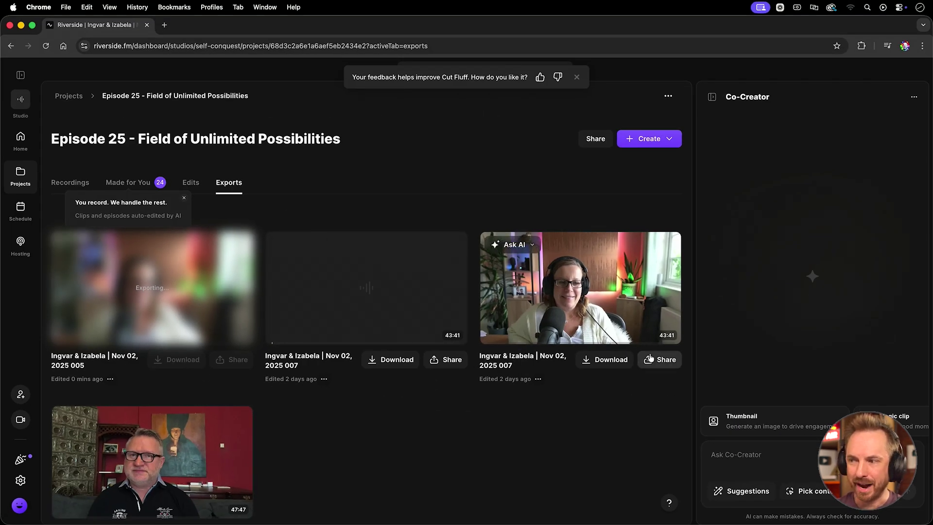
Step: Open the 007 edit's options menu to generate its AI show notes
left_click(660, 360)
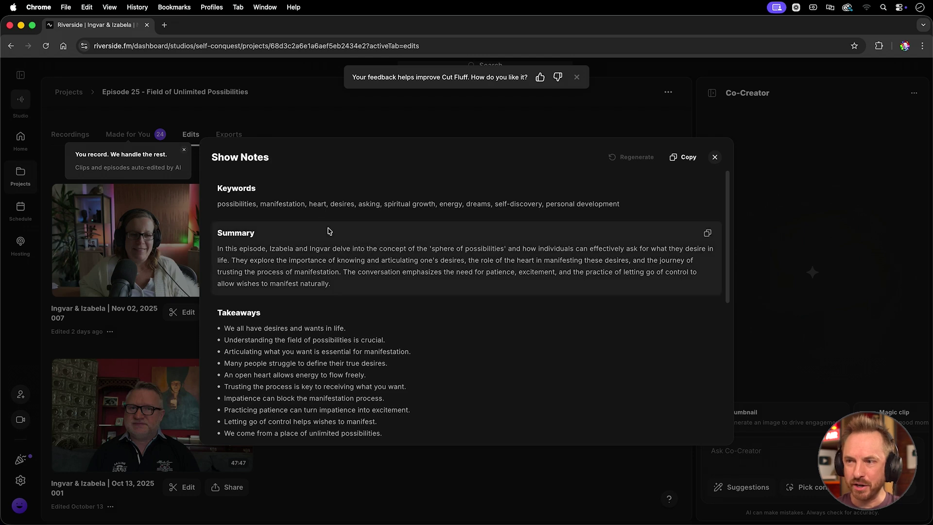
Step: Scroll through the show notes, copy them to the clipboard, and close the modal
scroll(393, 287, "down", 5)
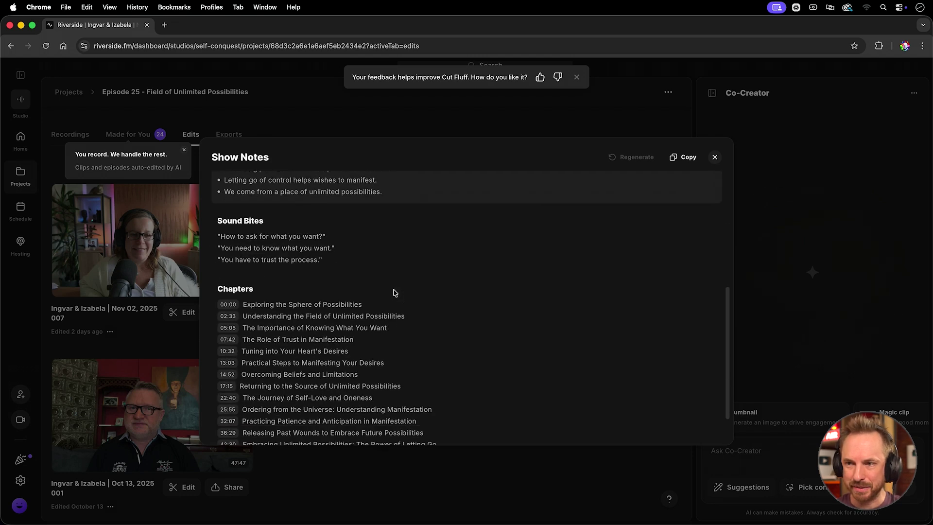
scroll(348, 267, "down", 2)
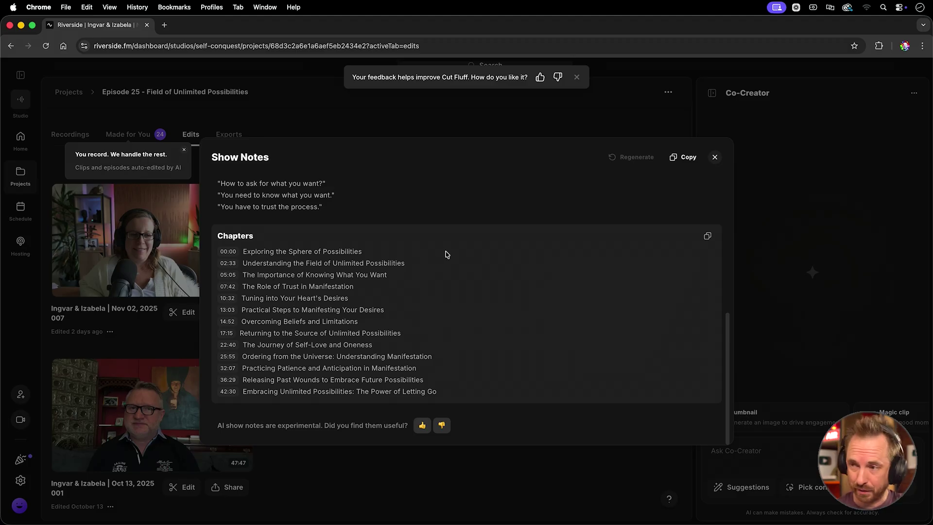
left_click(689, 158)
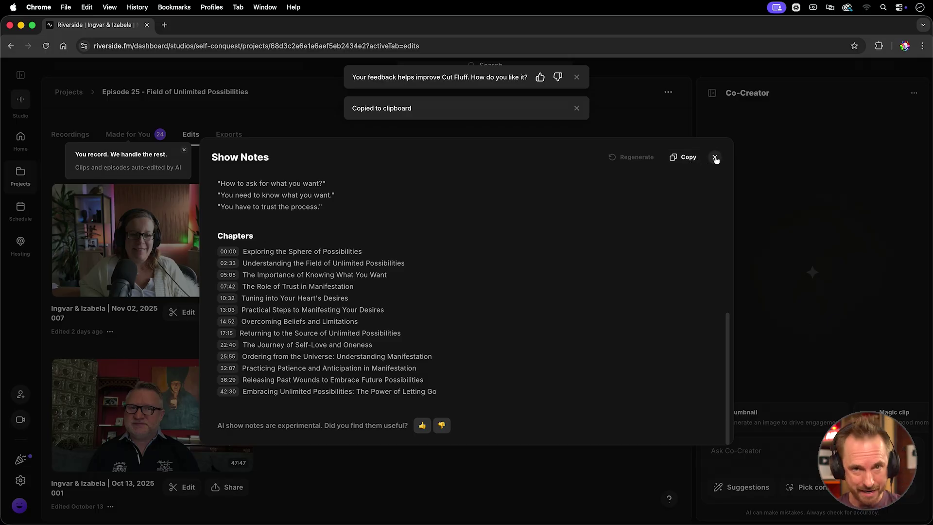
left_click(715, 157)
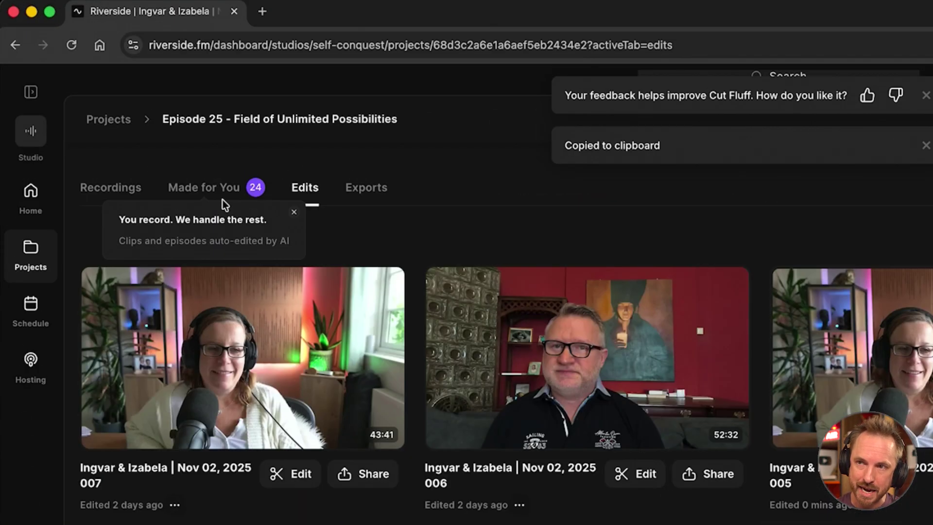
Step: Browse the Magic Clips under Made for You and preview sharing options for 'Blow Your Wishes Away'
left_click(138, 137)
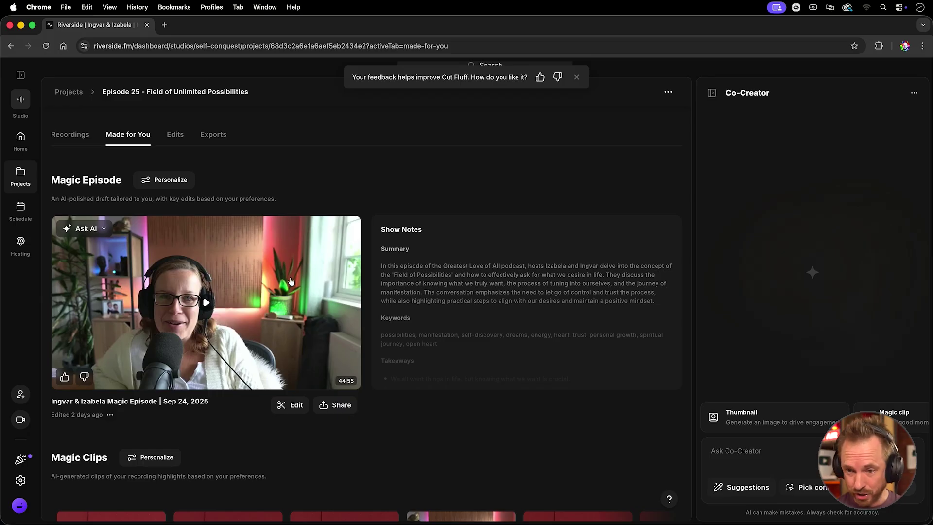
scroll(290, 282, "down", 7)
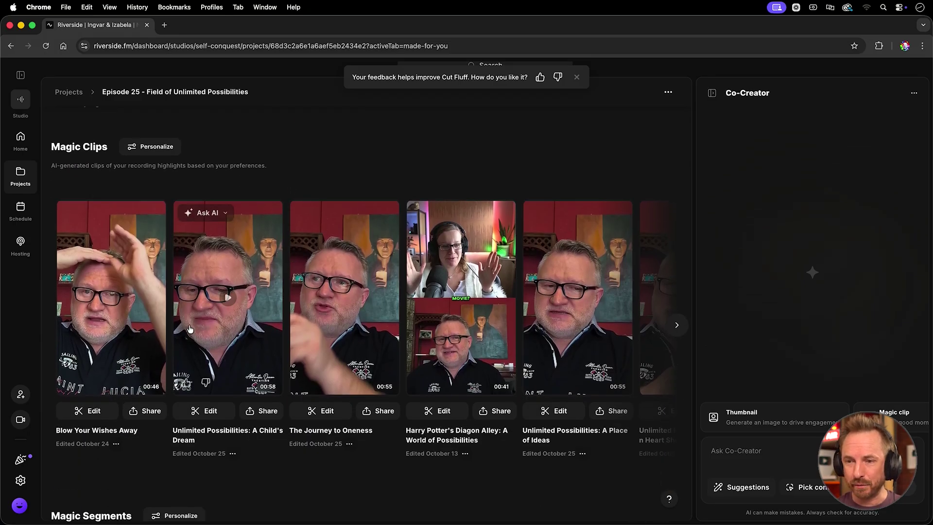
left_click(141, 412)
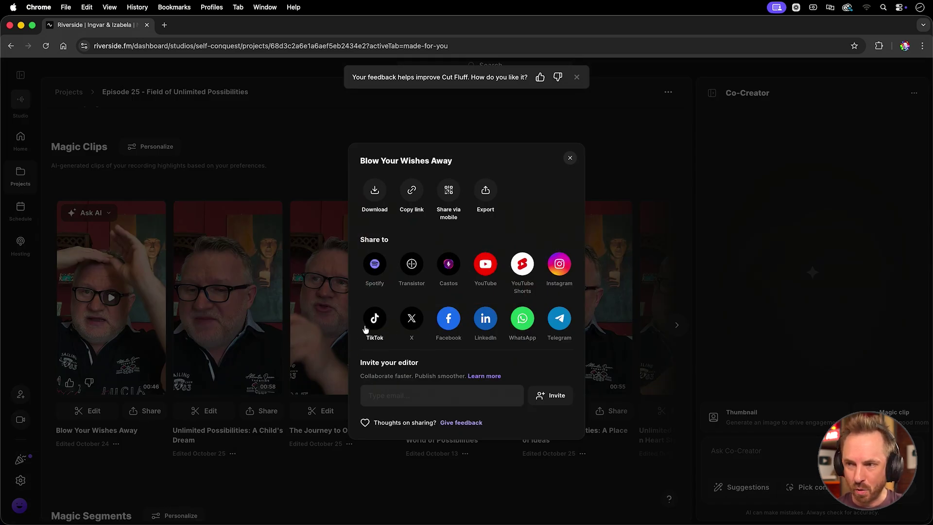
left_click(149, 480)
Step: Open the 00:46 'Blow Your Wishes Away' magic clip in the editor
left_click(94, 412)
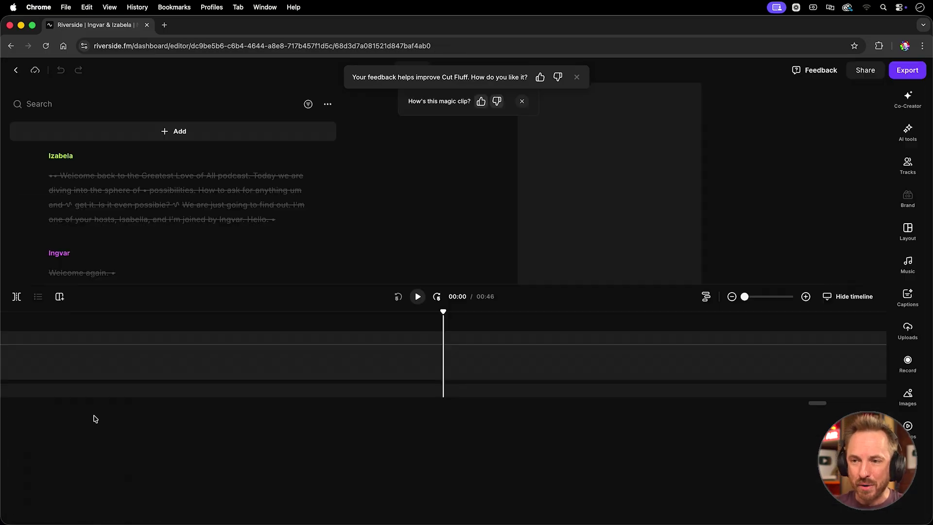